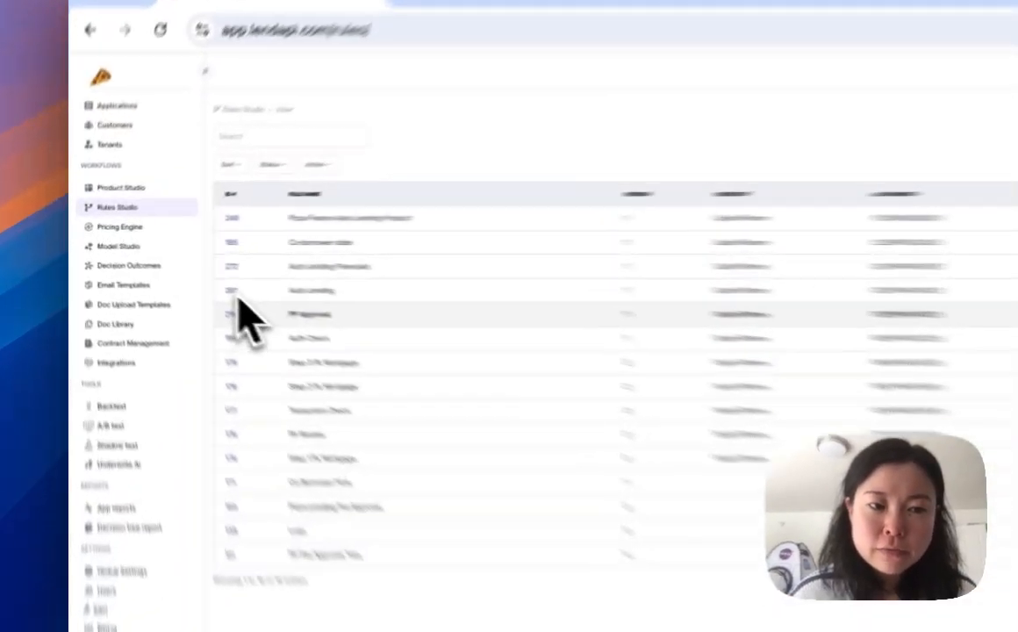
- Open the Auto Lending rule and inspect its Age Check and Credit Check nodes
click(241, 292)
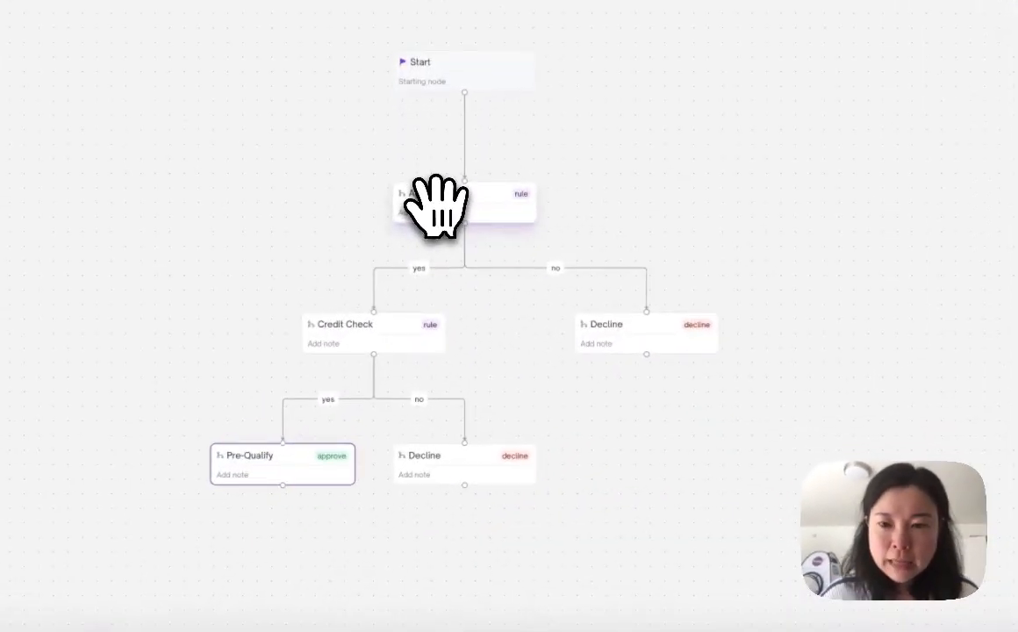
click(425, 332)
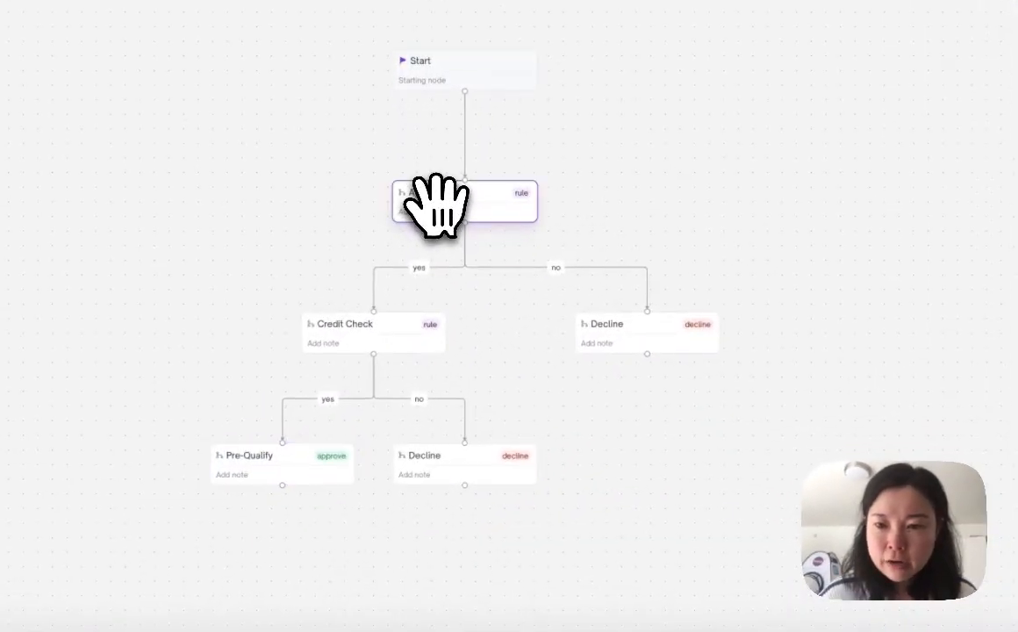
click(336, 345)
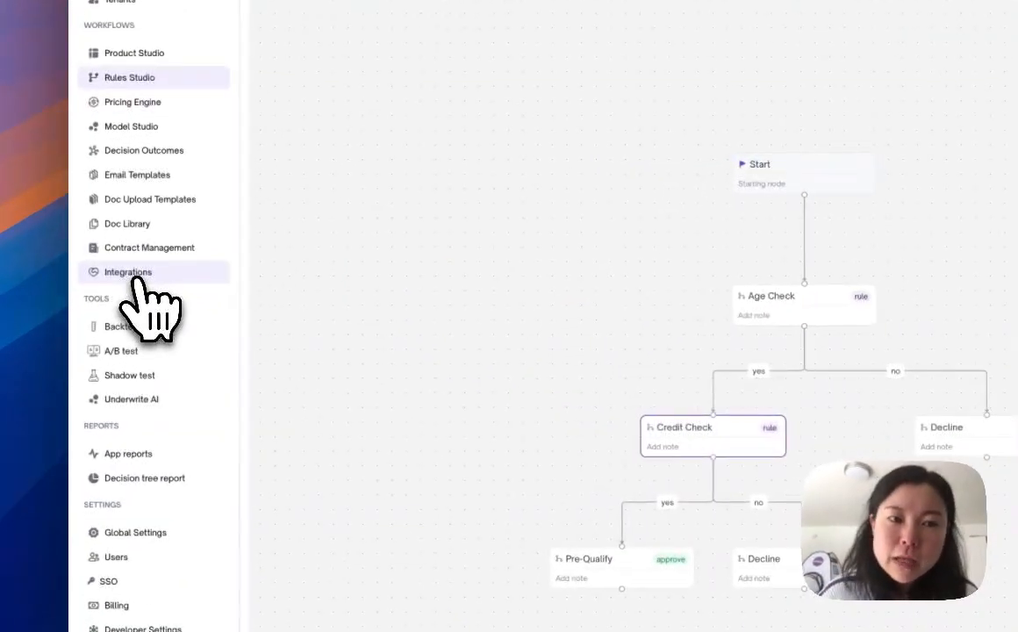
- Open the integration partners catalogue and look through its provider categories, from credit bureaus to bank verification
click(138, 279)
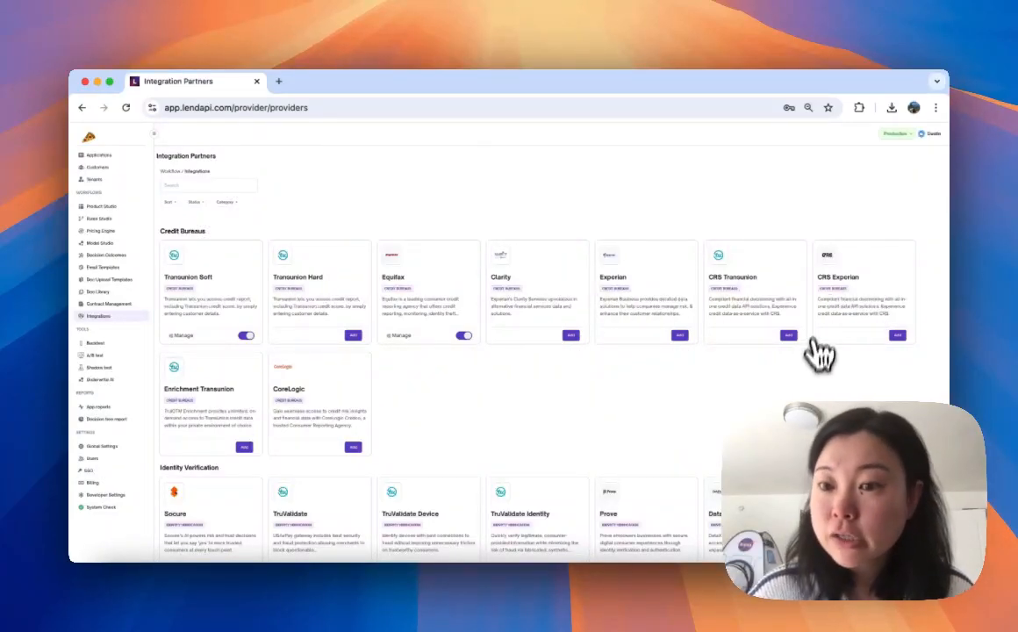
scroll(816, 386, down, 3)
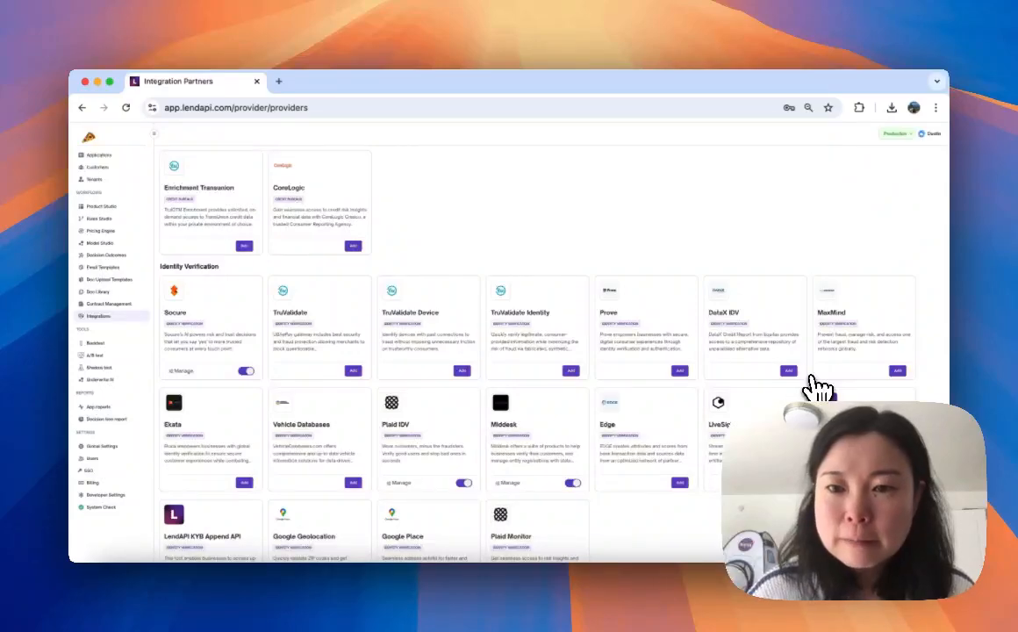
scroll(816, 386, down, 2)
scroll(811, 382, up, 1)
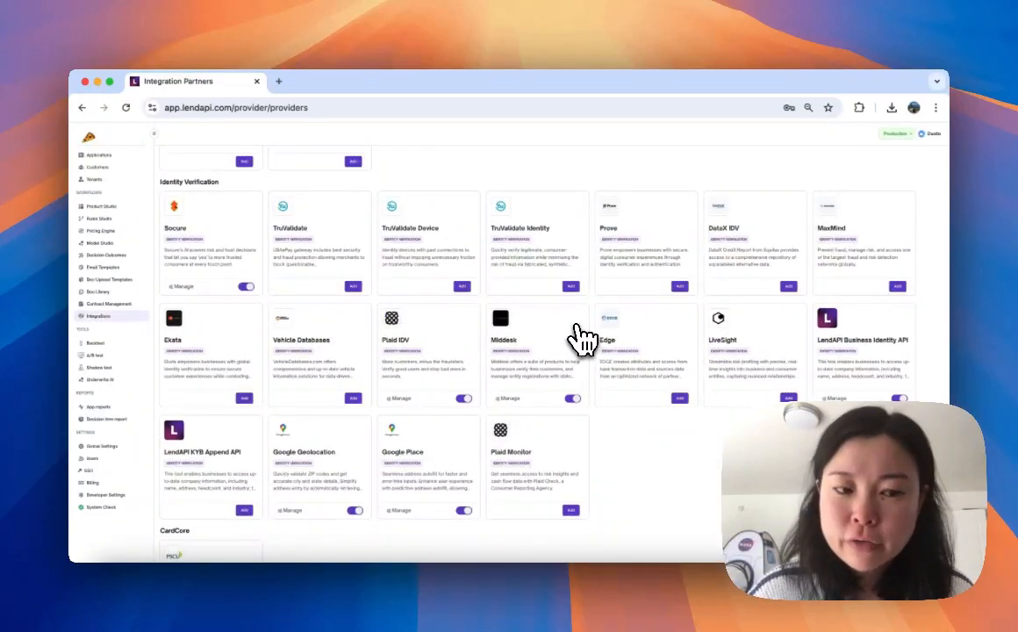
scroll(579, 336, down, 6)
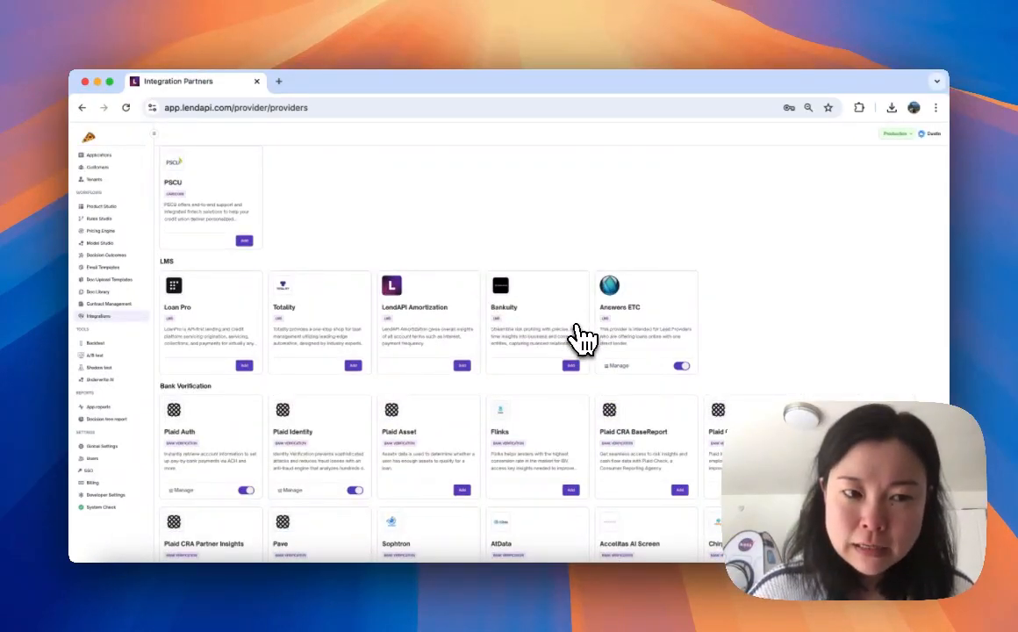
scroll(581, 336, down, 3)
scroll(581, 336, up, 13)
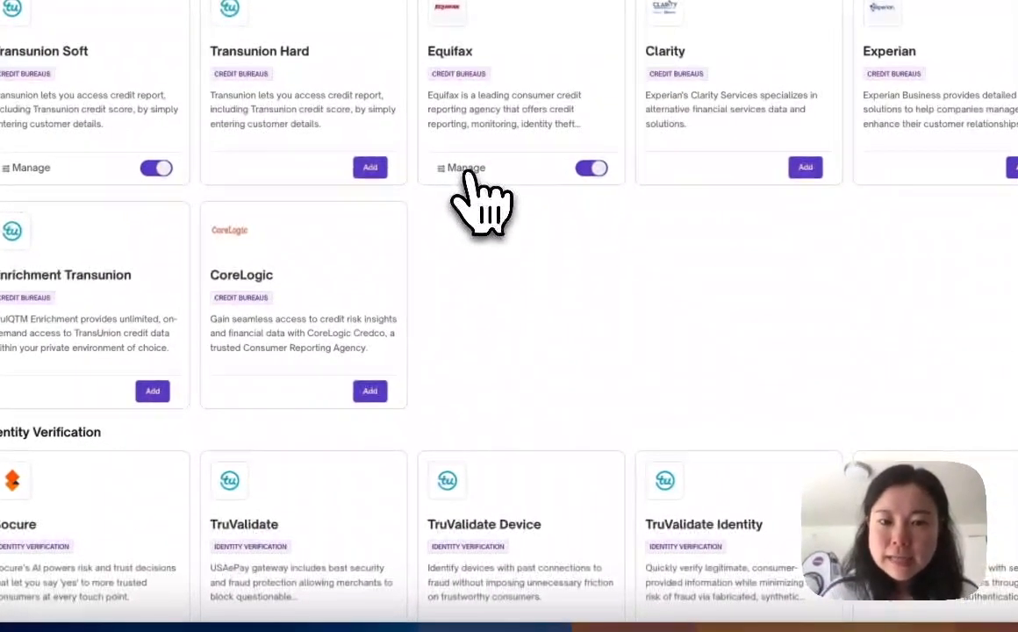
- Open the Equifax integration's settings, review its integration details and close them
click(466, 170)
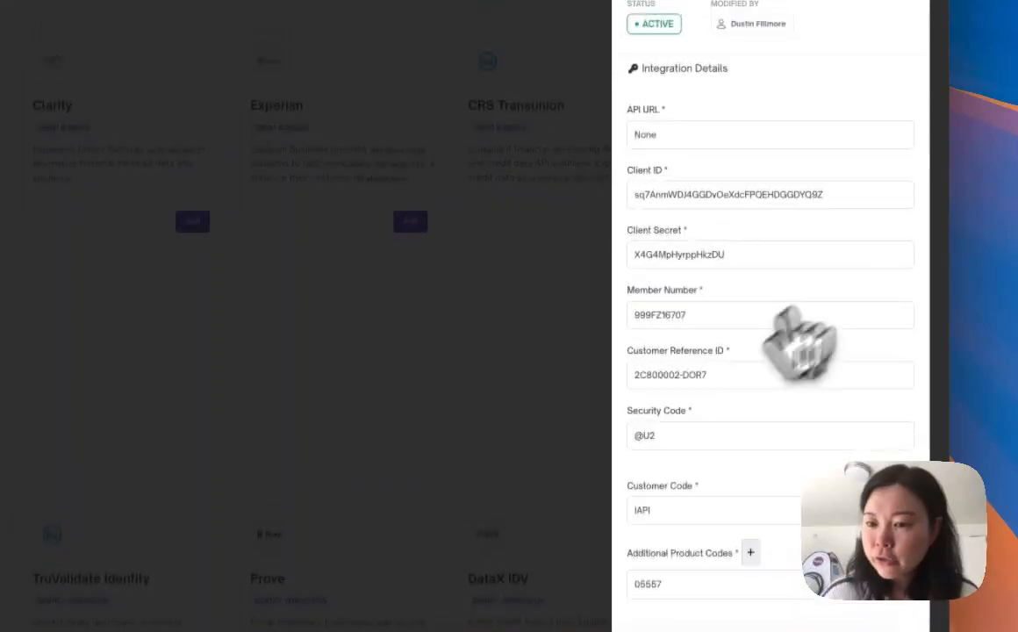
scroll(772, 495, down, 3)
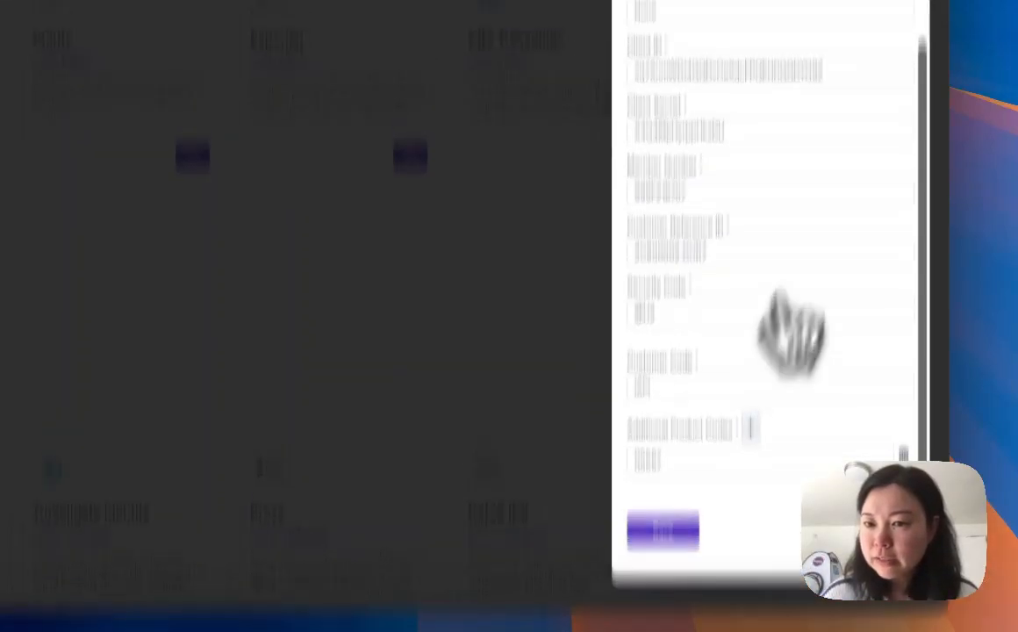
click(915, 165)
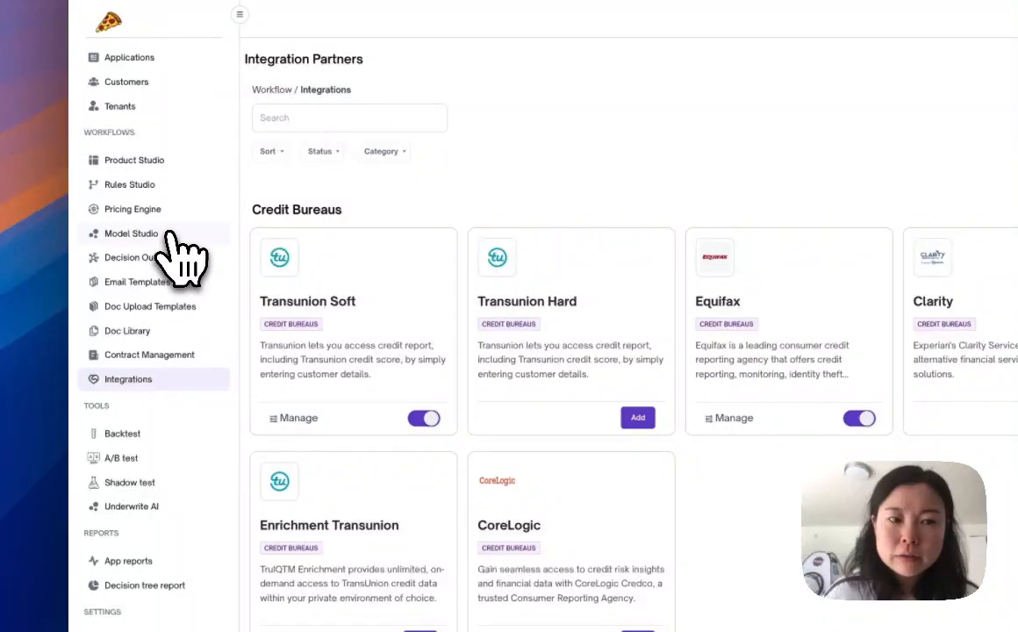
- Search the Model Studio variables for "credit sc" and highlight the Transunion Soft credit score entry
click(171, 235)
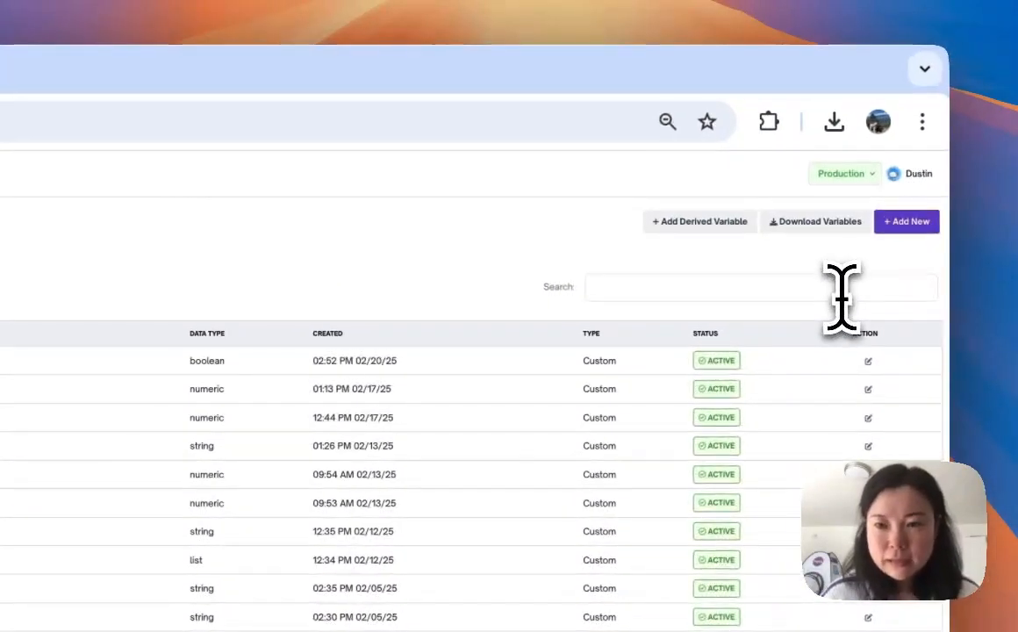
click(841, 297)
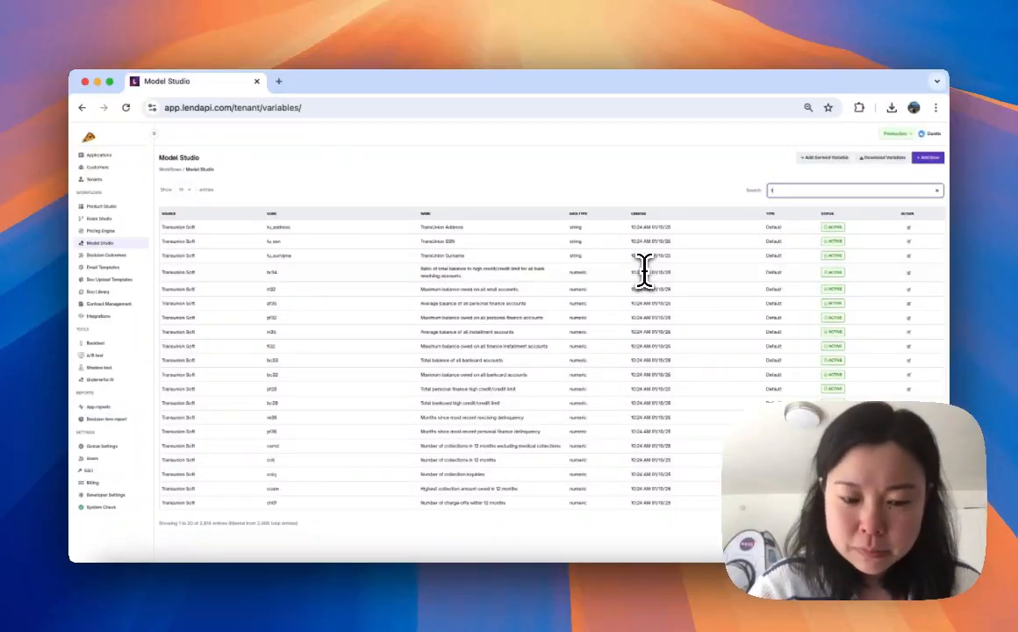
text(red)
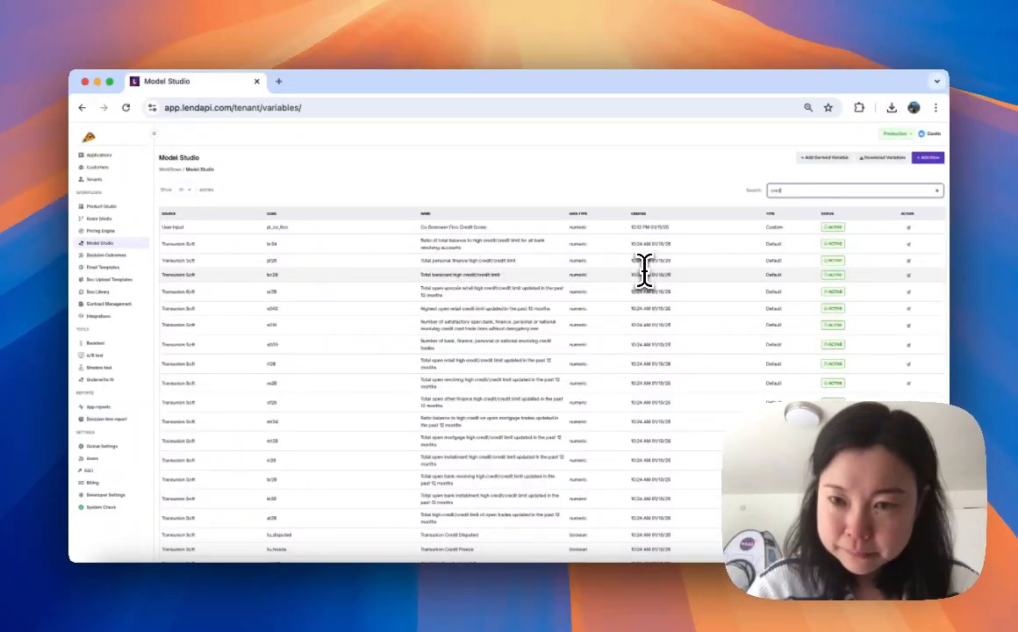
text(it)
key(BackSpace)
text(it sc)
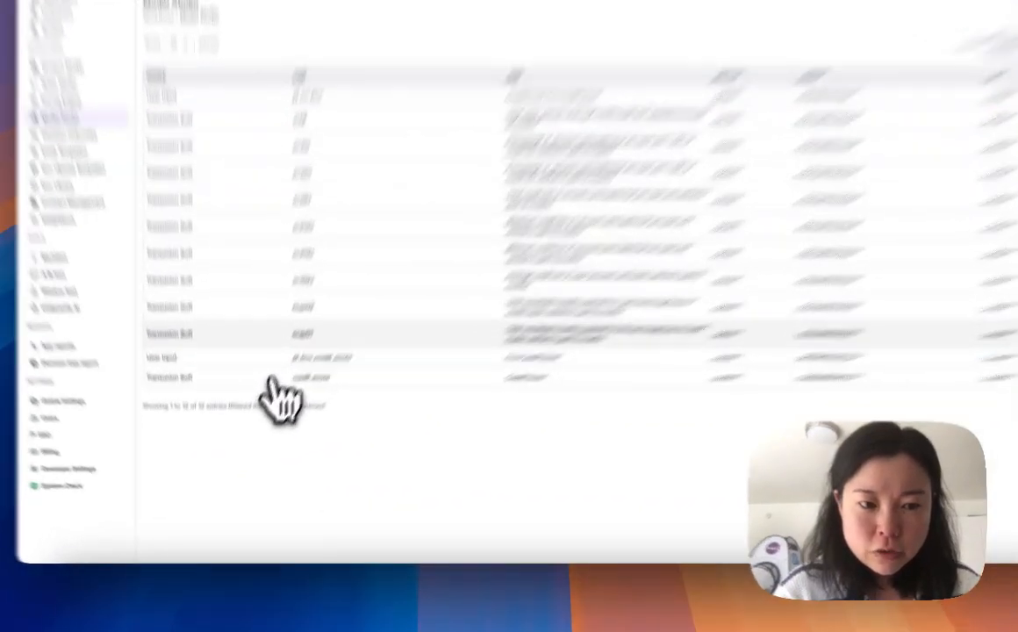
drag(270, 379, 639, 384)
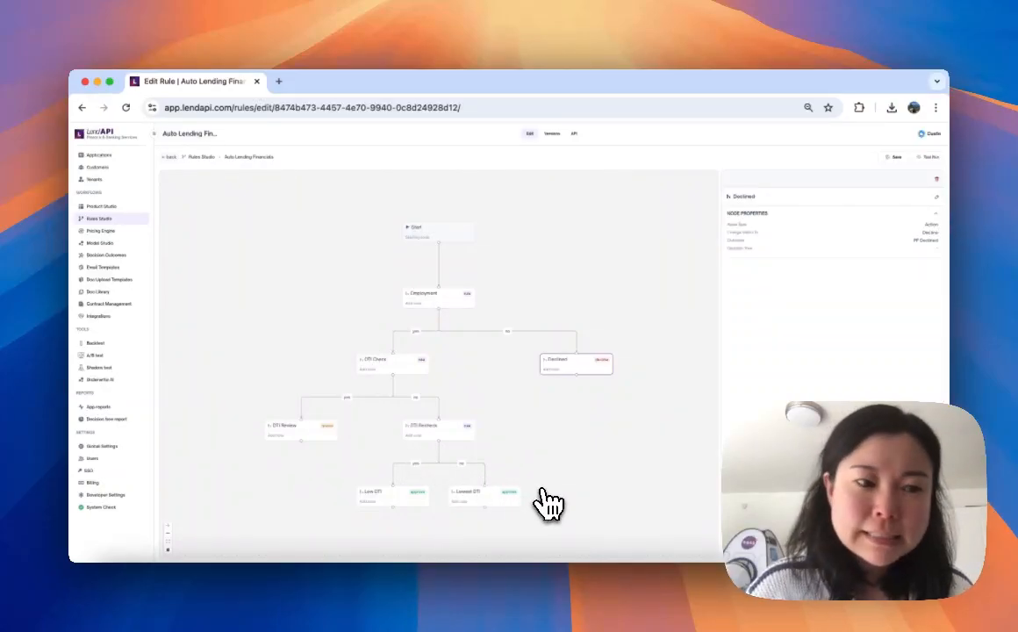
- Examine the Employment node's expression in the Auto Lending Financials rule, then open its node properties and close them unchanged
scroll(542, 491, down, 1)
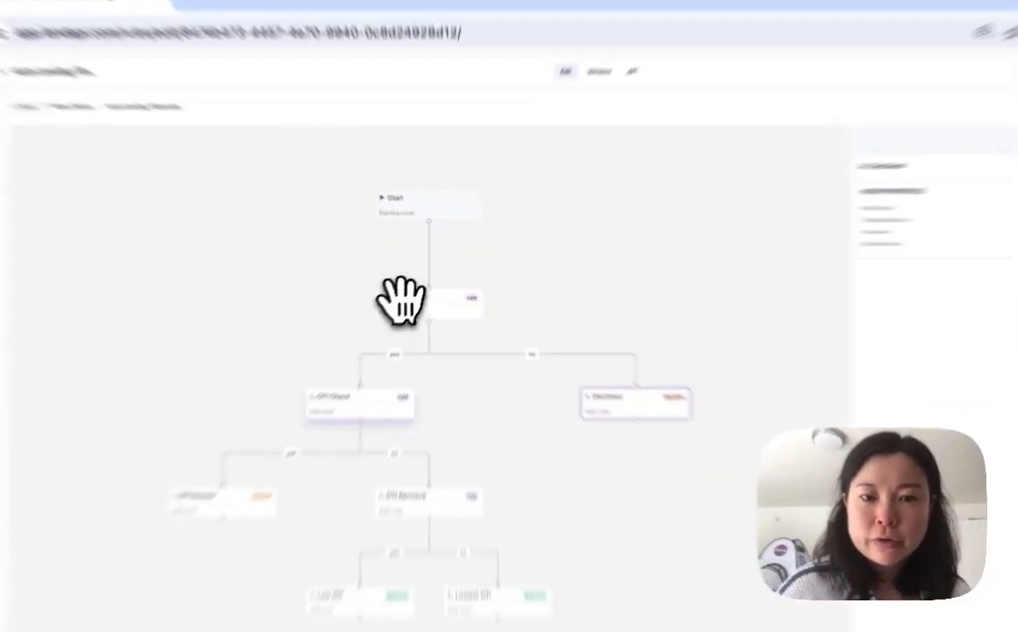
click(419, 282)
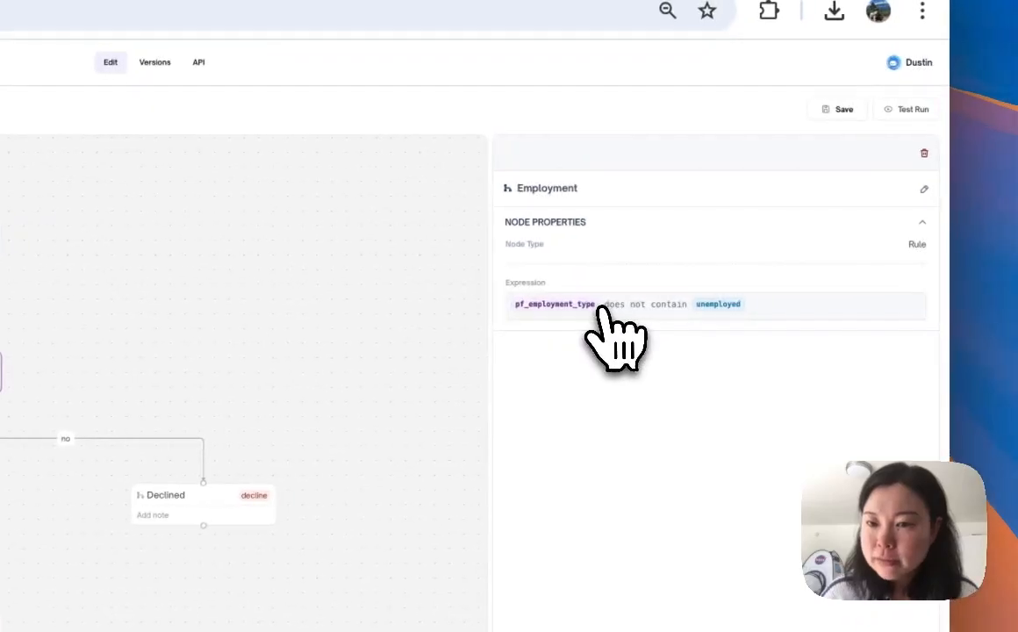
double_click(516, 307)
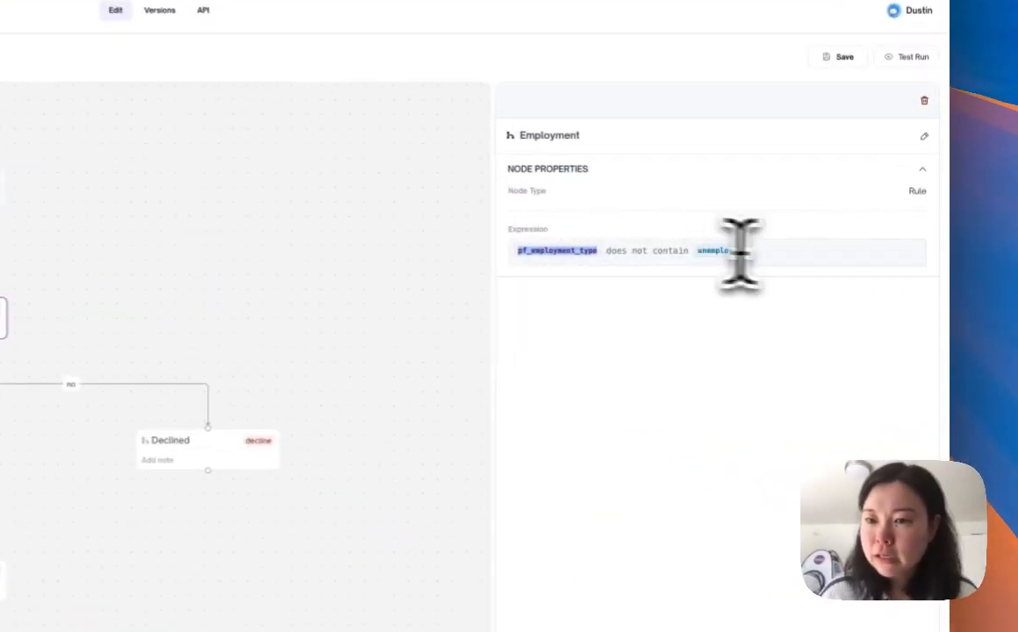
double_click(842, 254)
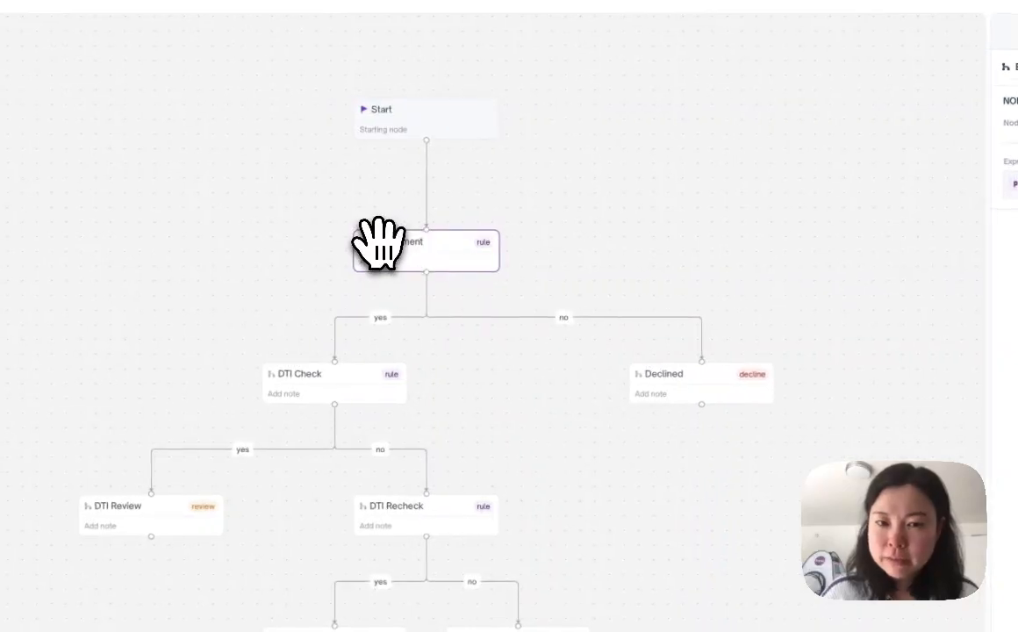
double_click(382, 253)
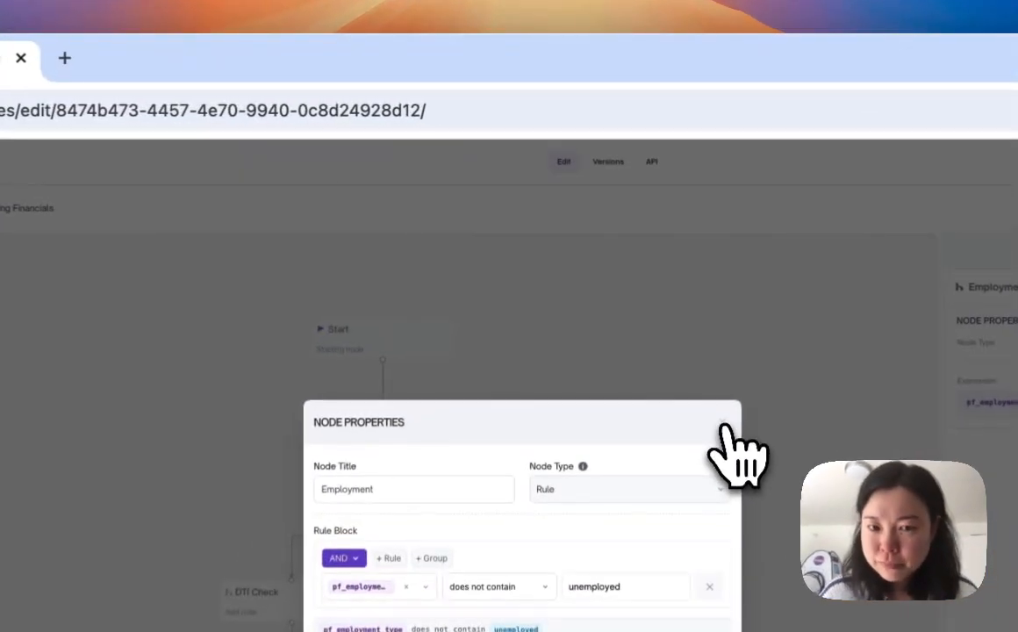
click(610, 264)
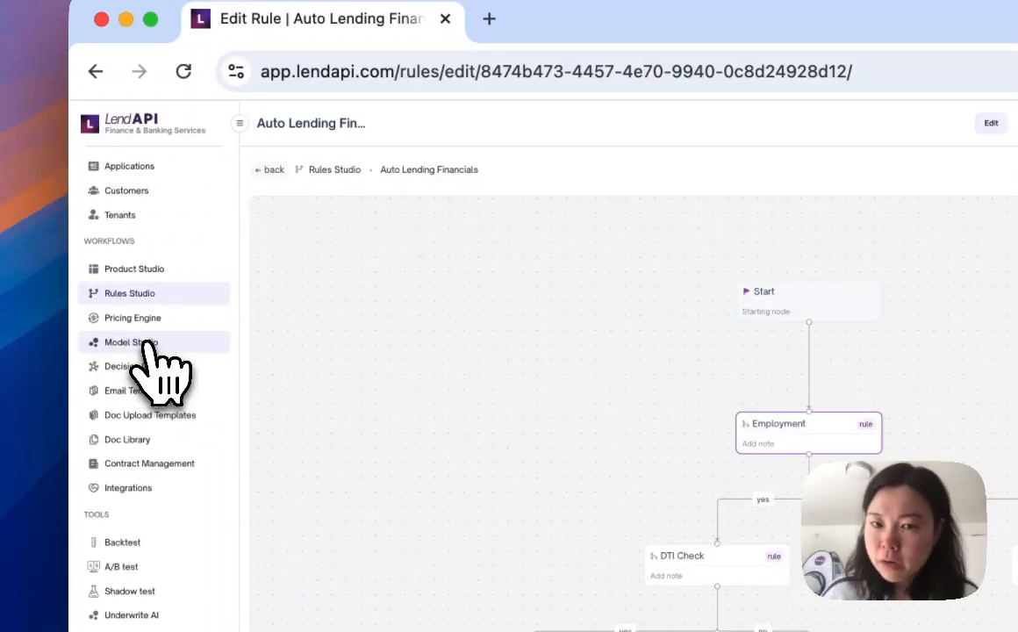
- Search the Model Studio variables for "pf_em", open pf_employment_type to review its "unemployed" list value, and close it
click(144, 344)
click(623, 317)
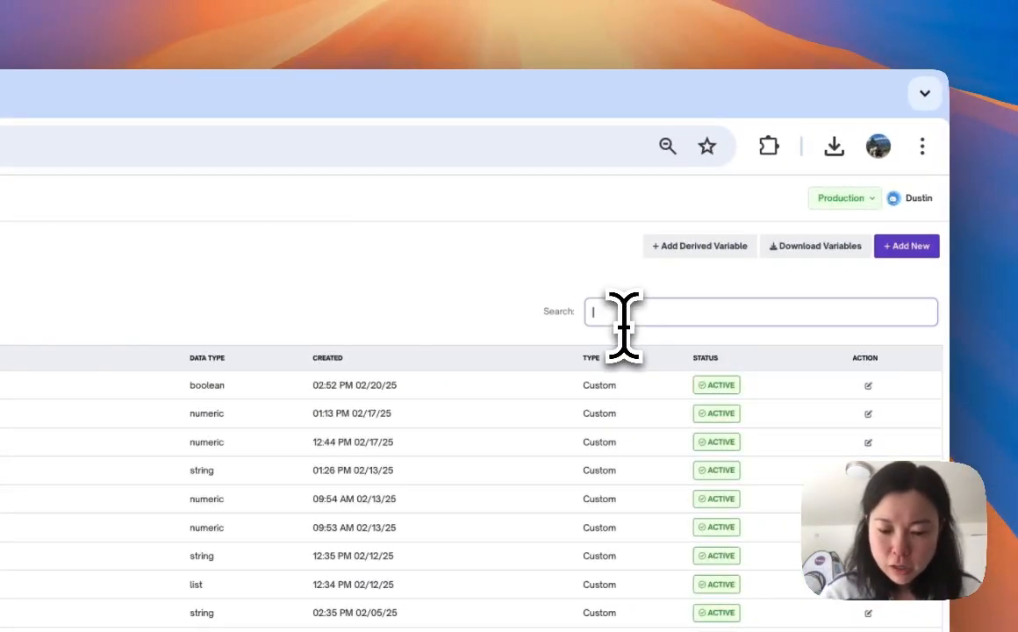
text(pf_em)
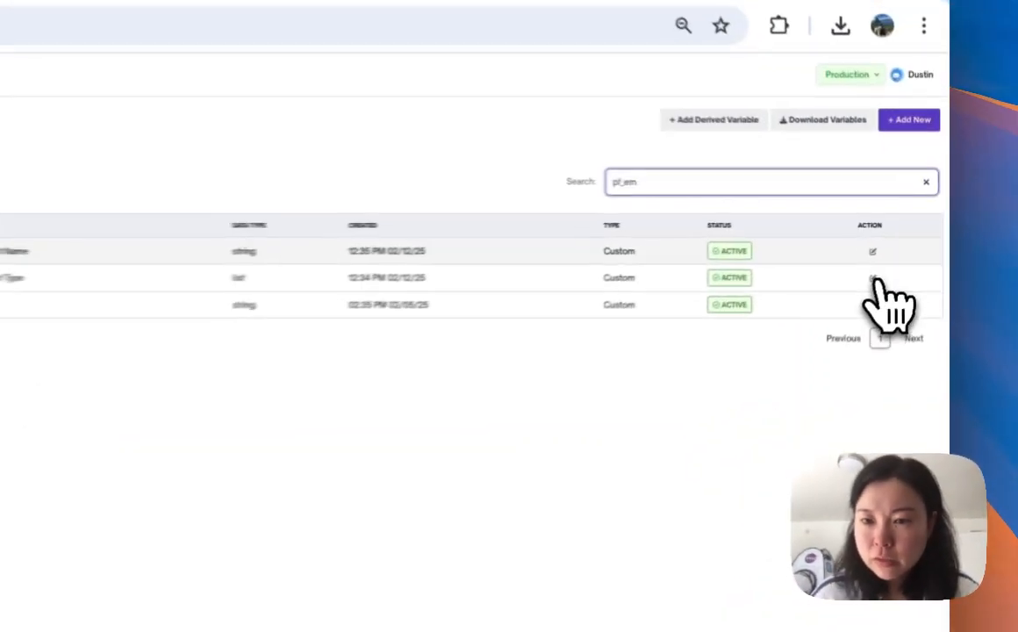
click(910, 243)
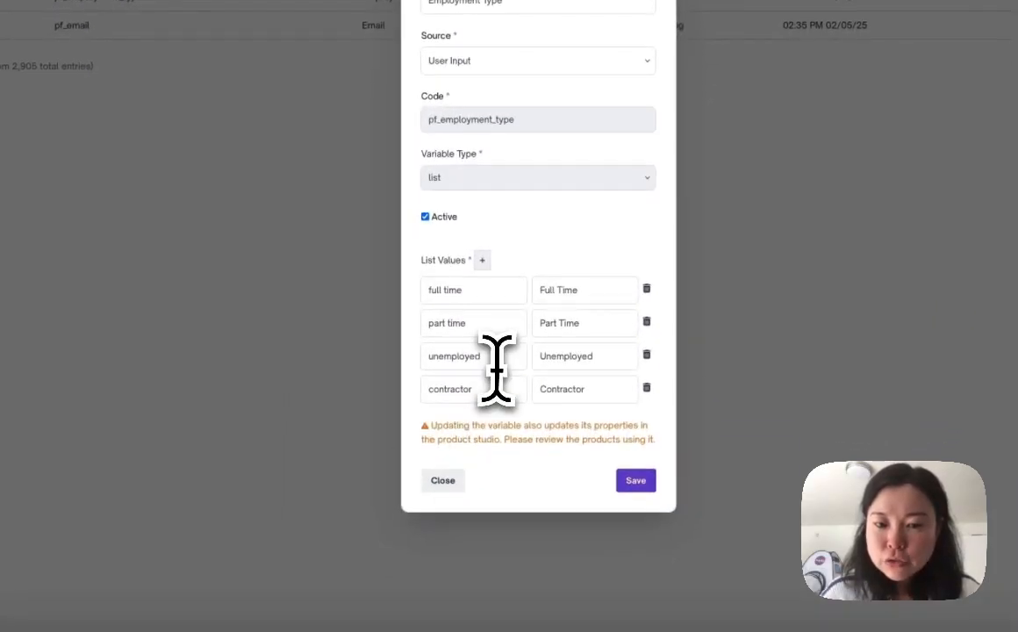
click(516, 392)
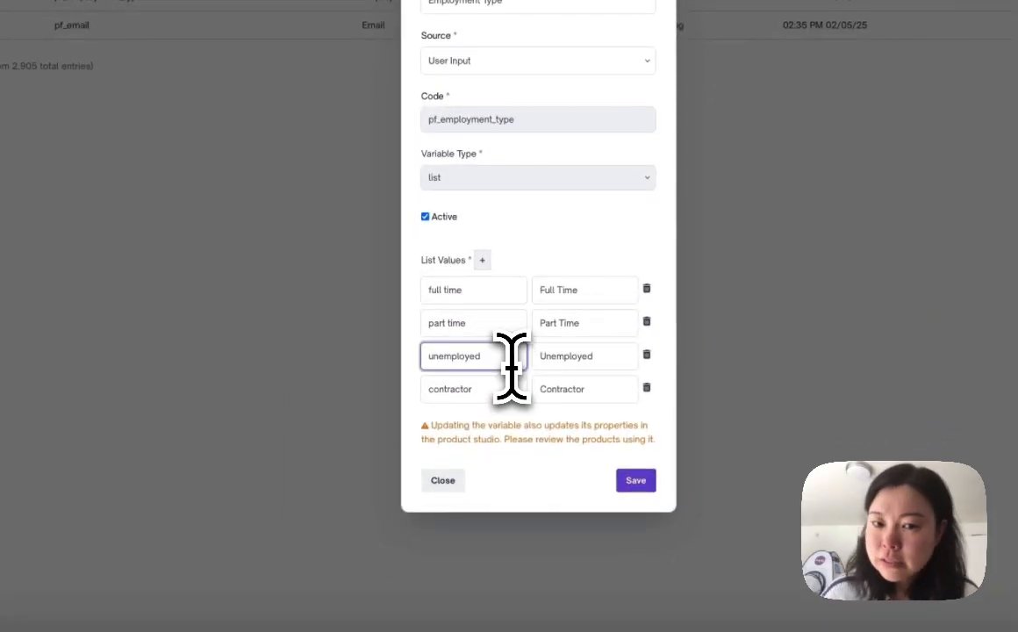
drag(511, 363, 426, 355)
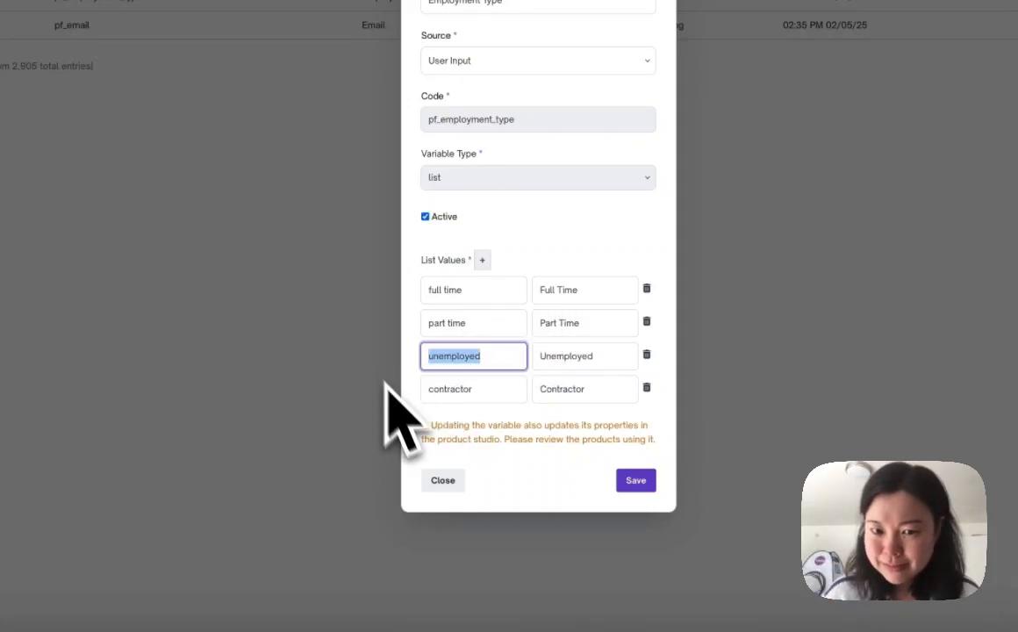
click(689, 226)
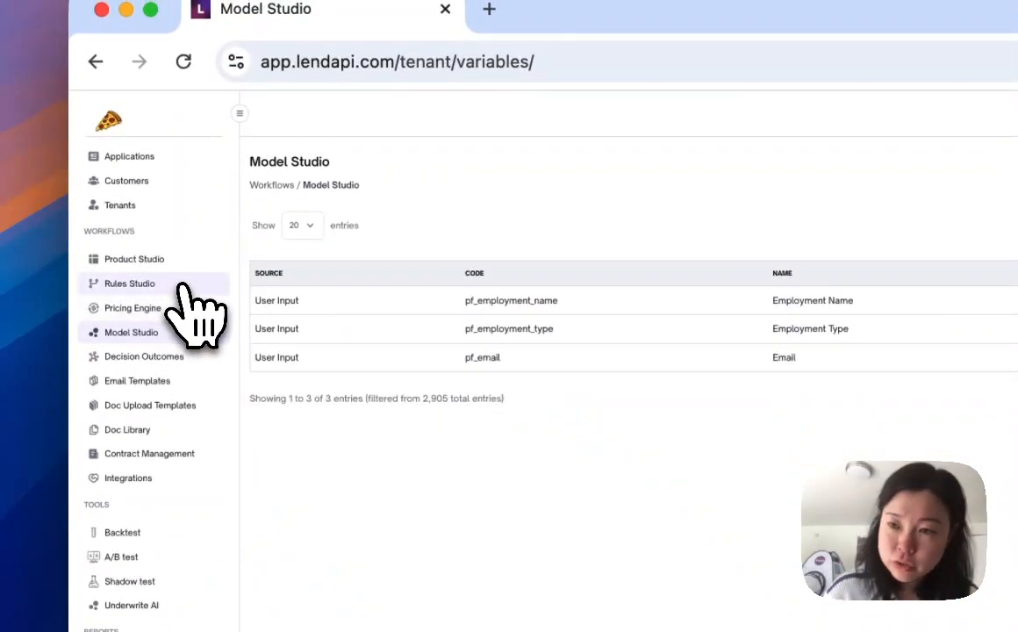
- Reopen the Auto Lending Financials rule and inspect its Employment, Declined, DTI Check and DTI Review nodes
click(182, 289)
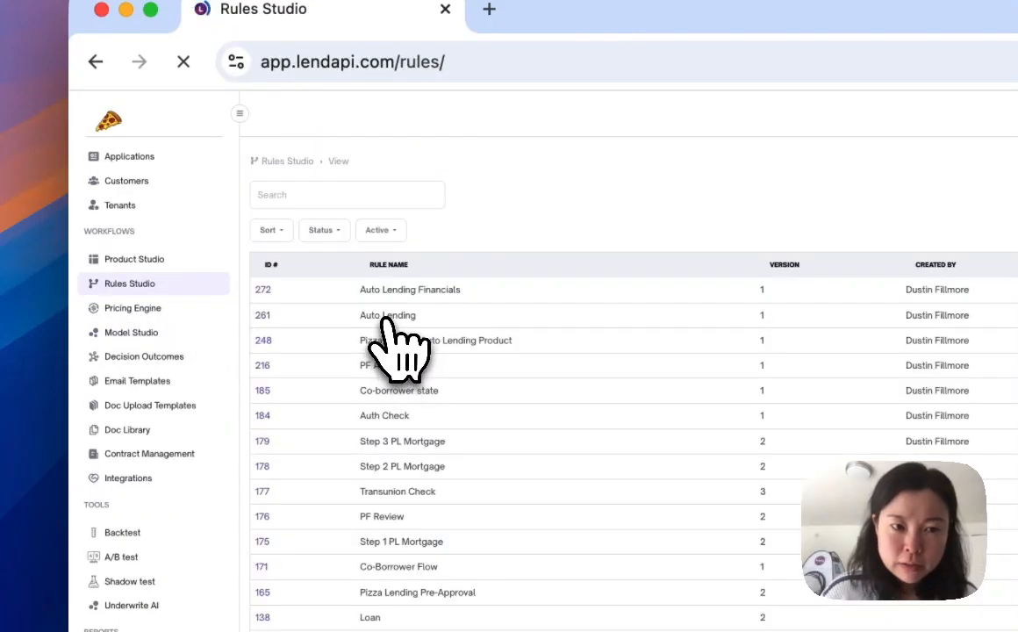
click(268, 297)
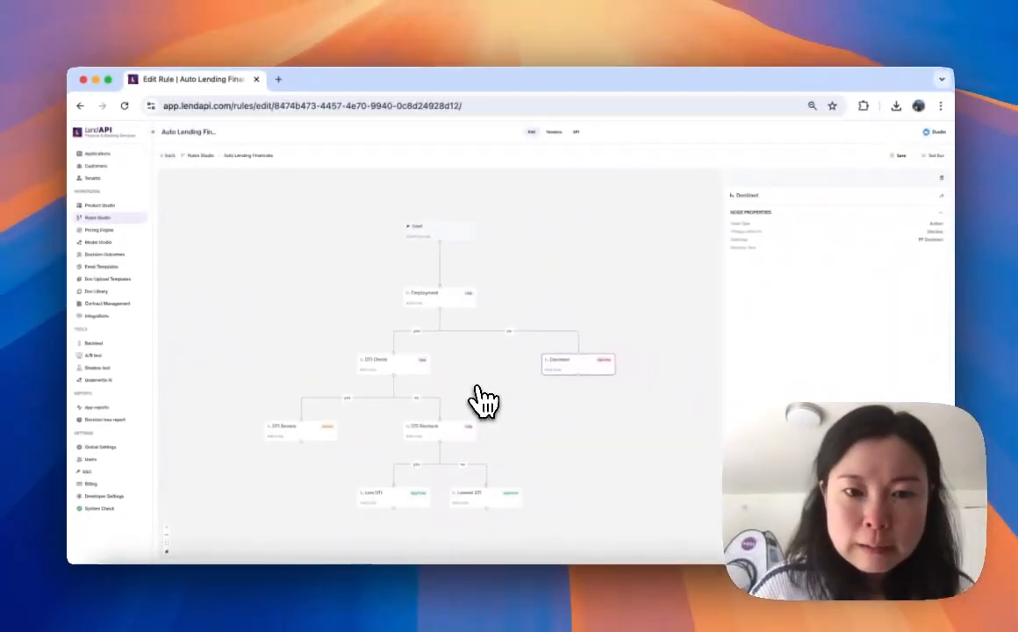
scroll(463, 344, down, 1)
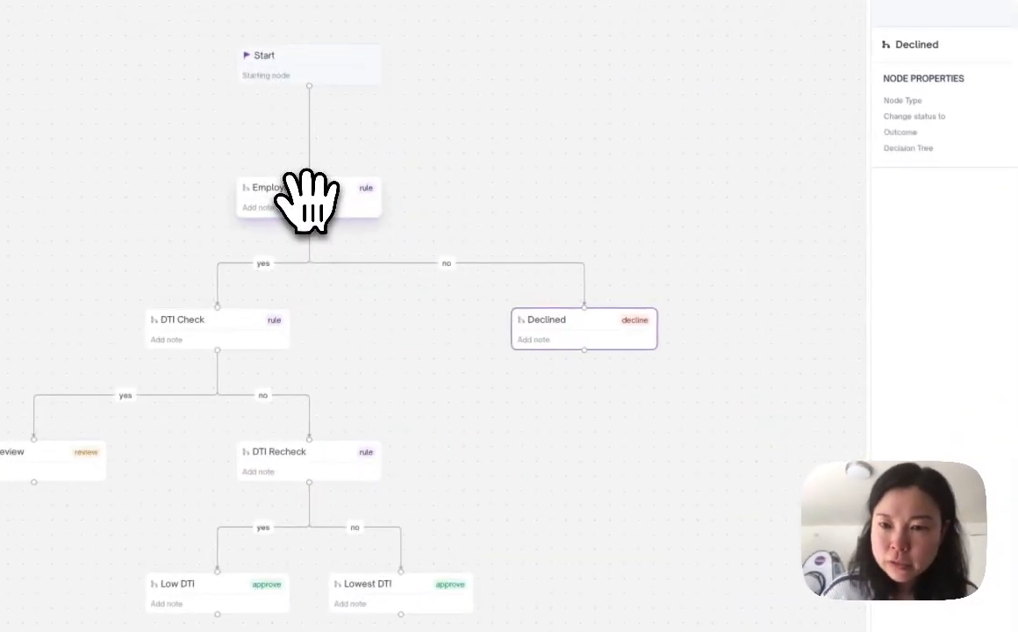
click(438, 274)
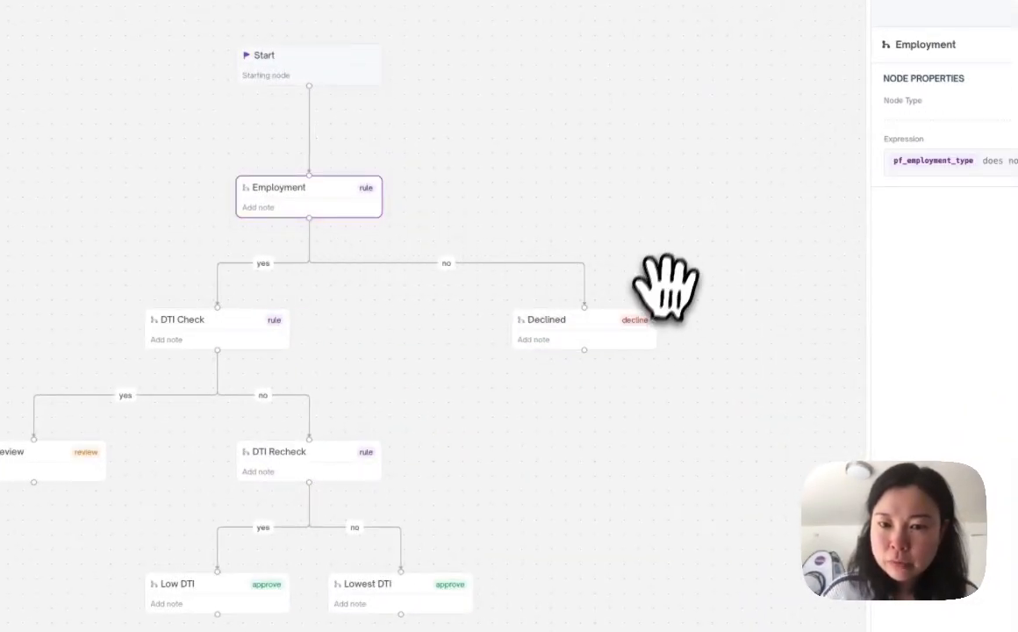
click(608, 331)
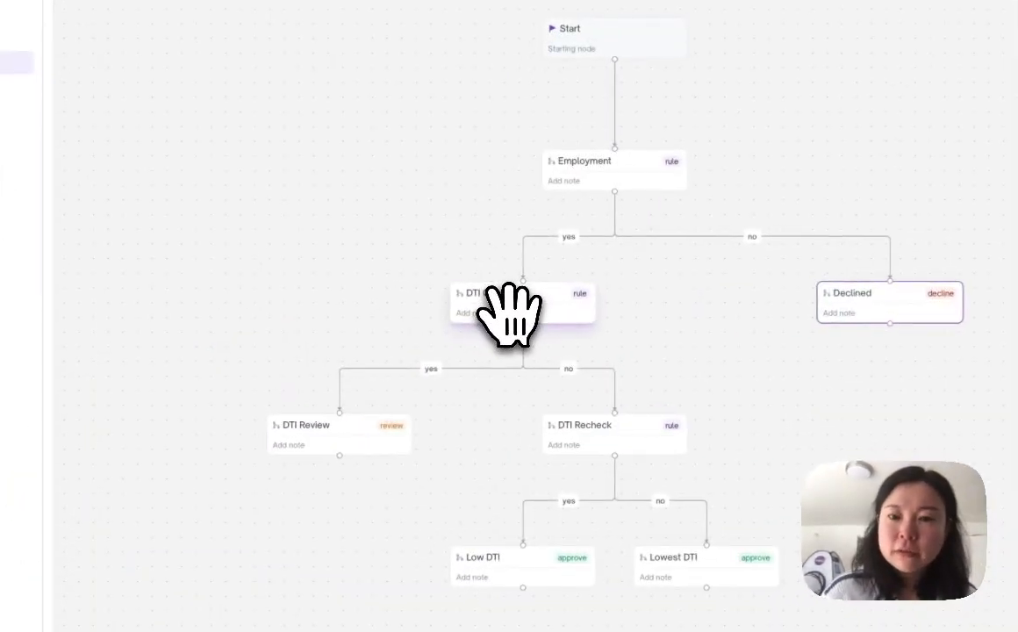
click(509, 313)
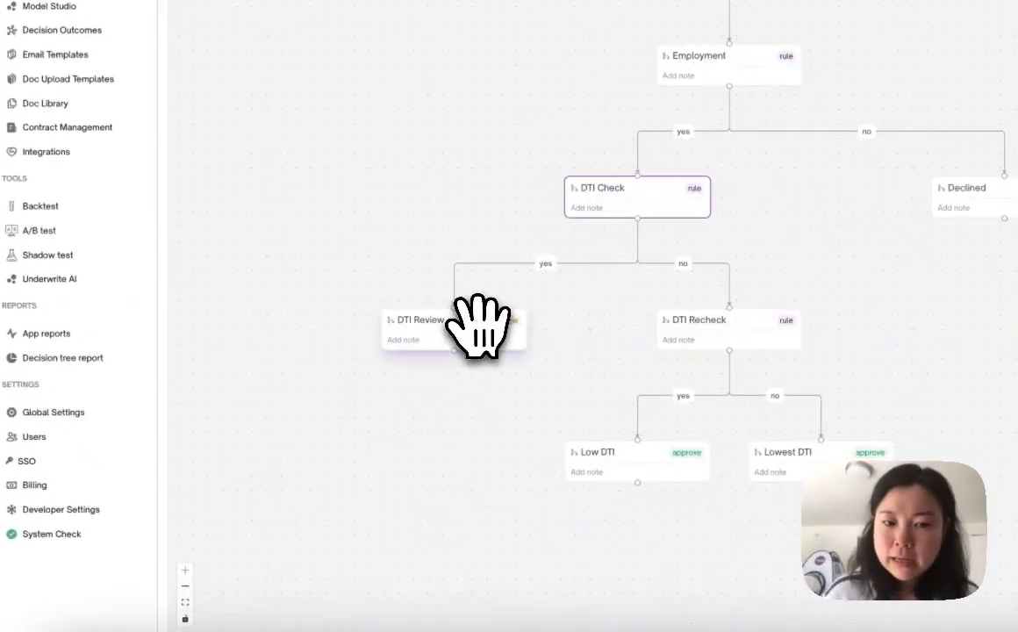
click(473, 329)
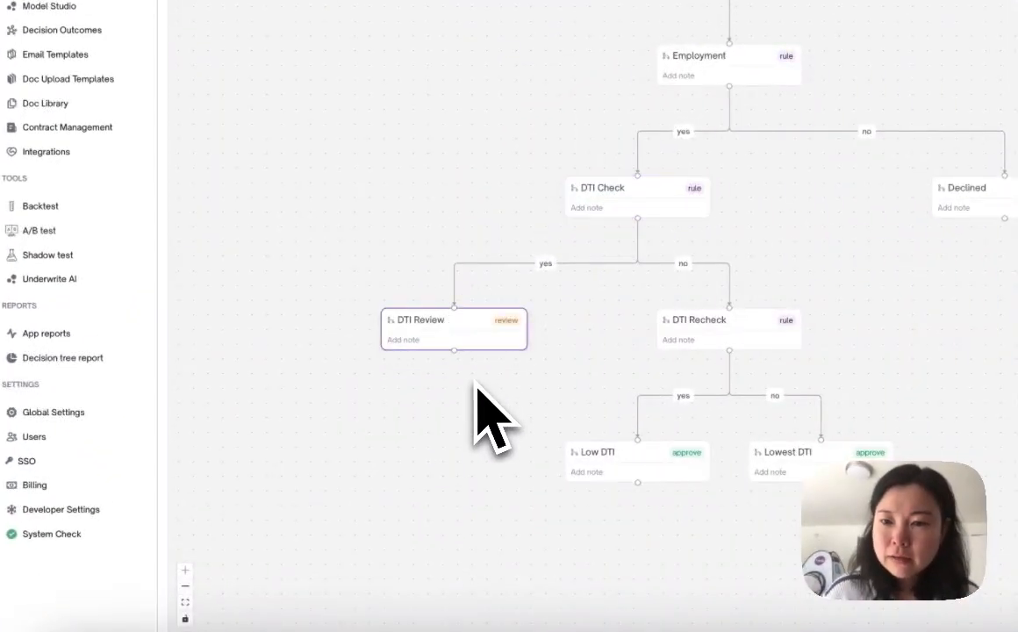
- Inspect the DTI Check and DTI Recheck nodes and highlight DTI Recheck's pf_dti expression
click(681, 199)
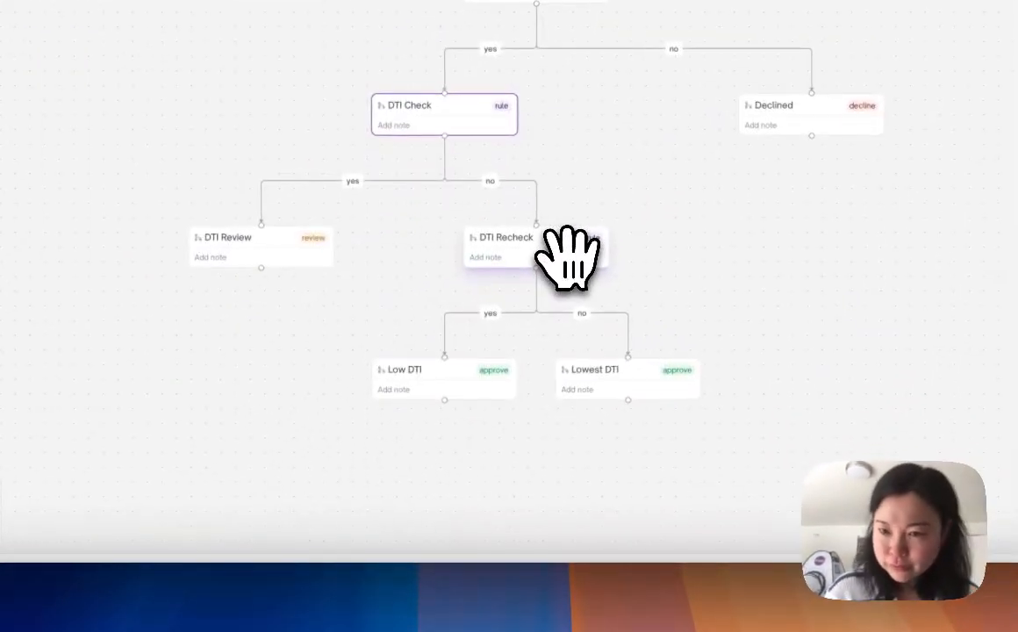
click(566, 259)
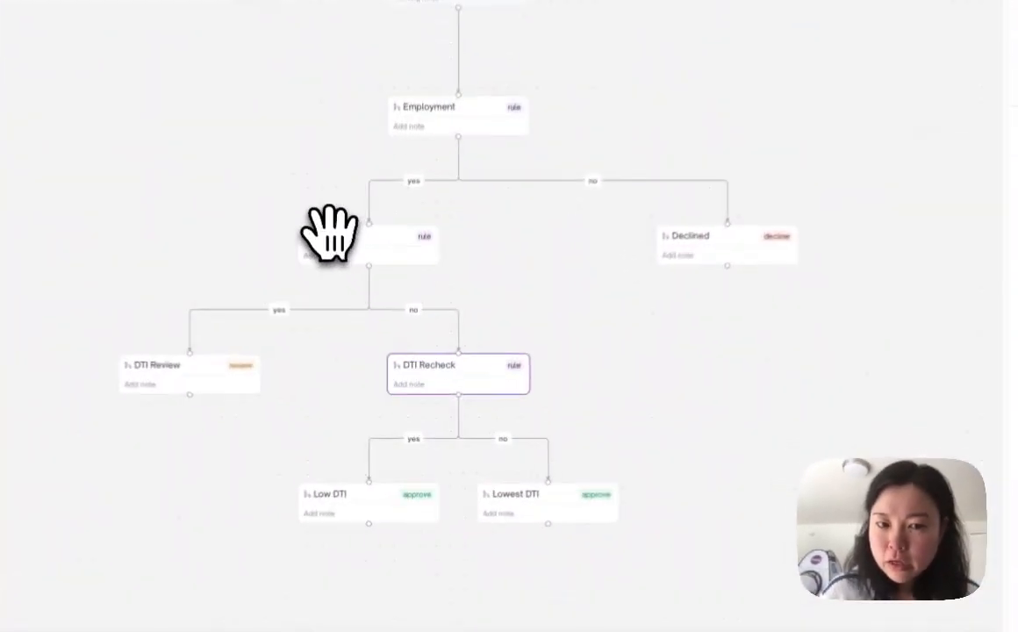
click(402, 343)
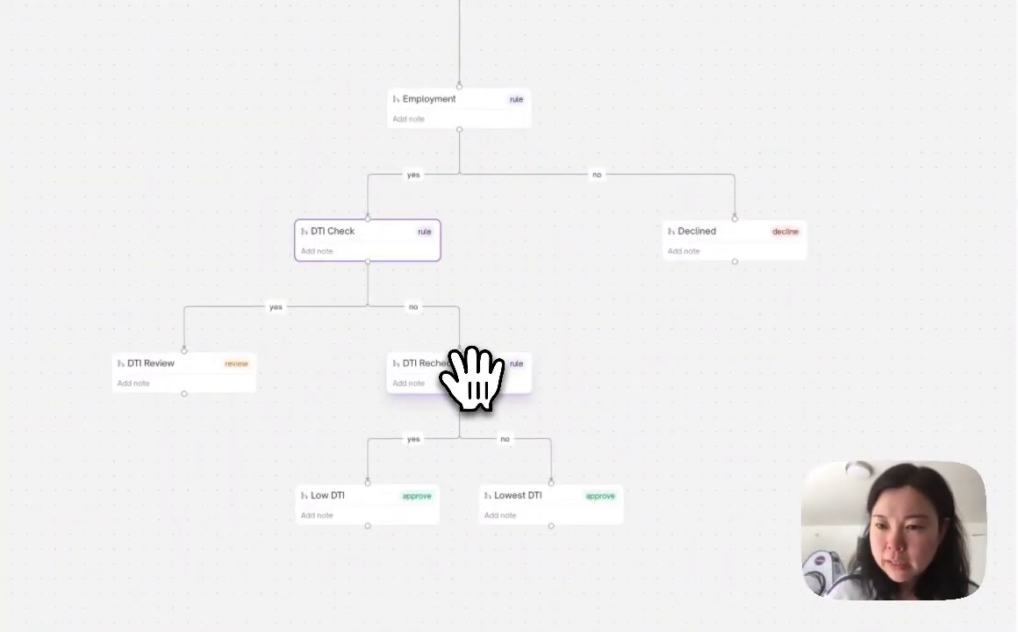
click(471, 373)
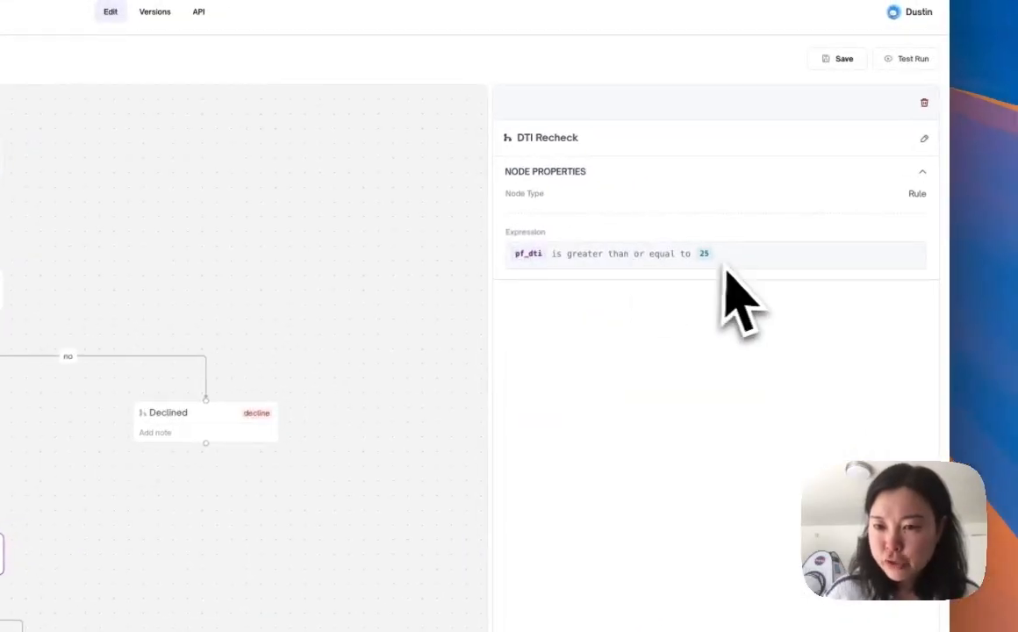
triple_click(524, 257)
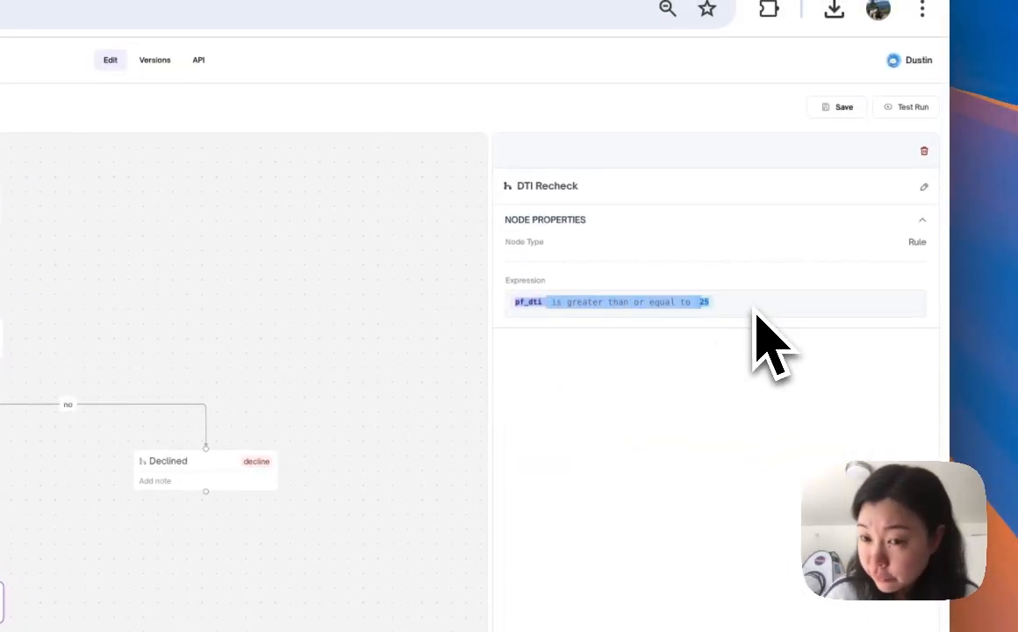
click(727, 305)
- Return to the decision tree and review the DTI Check node together with its DTI Review outcome
drag(436, 295, 504, 312)
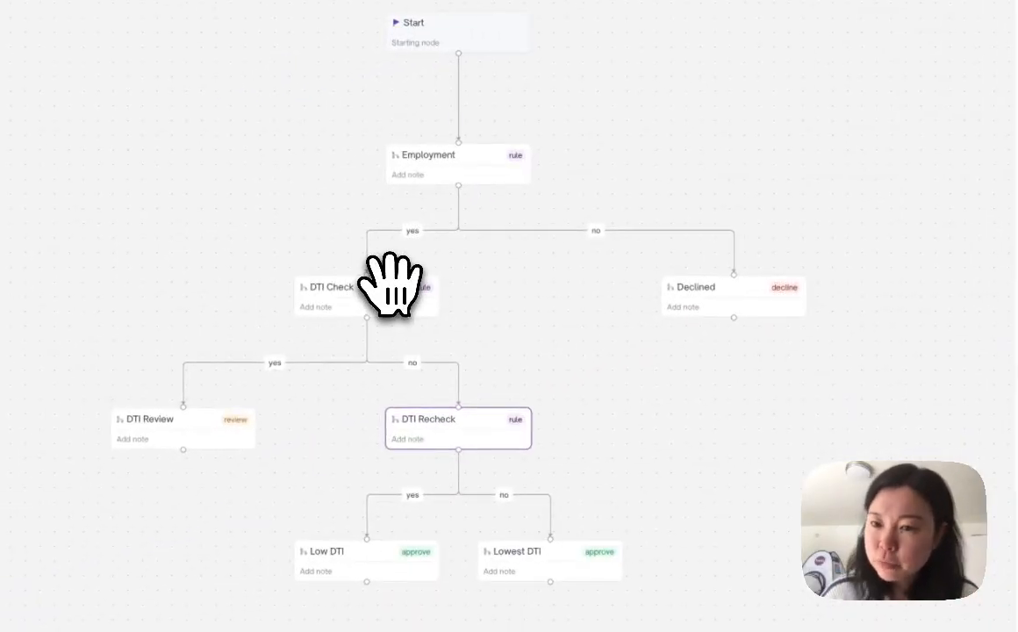
click(155, 366)
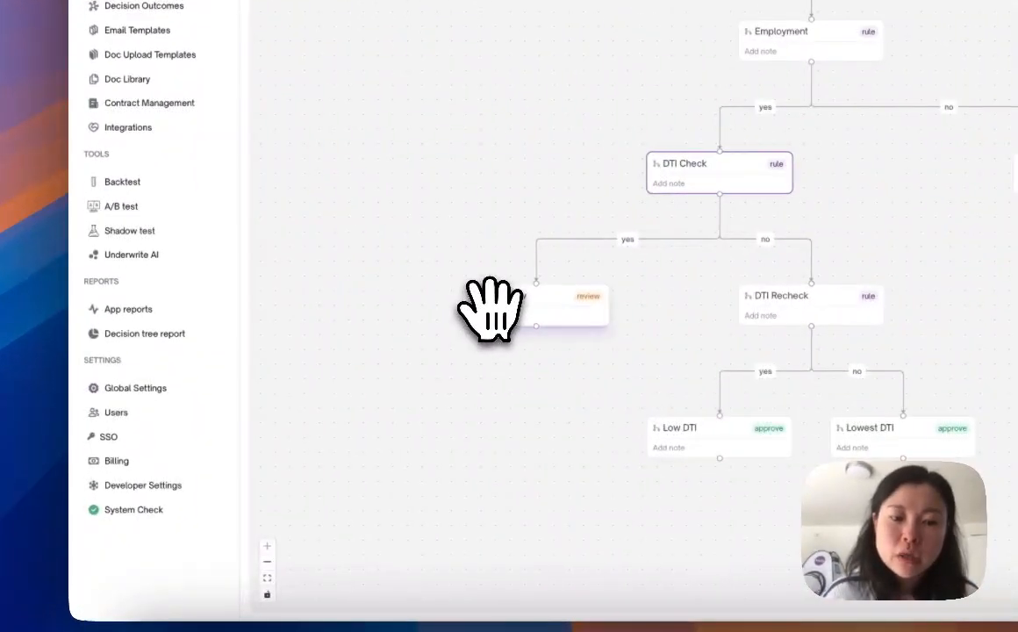
click(492, 309)
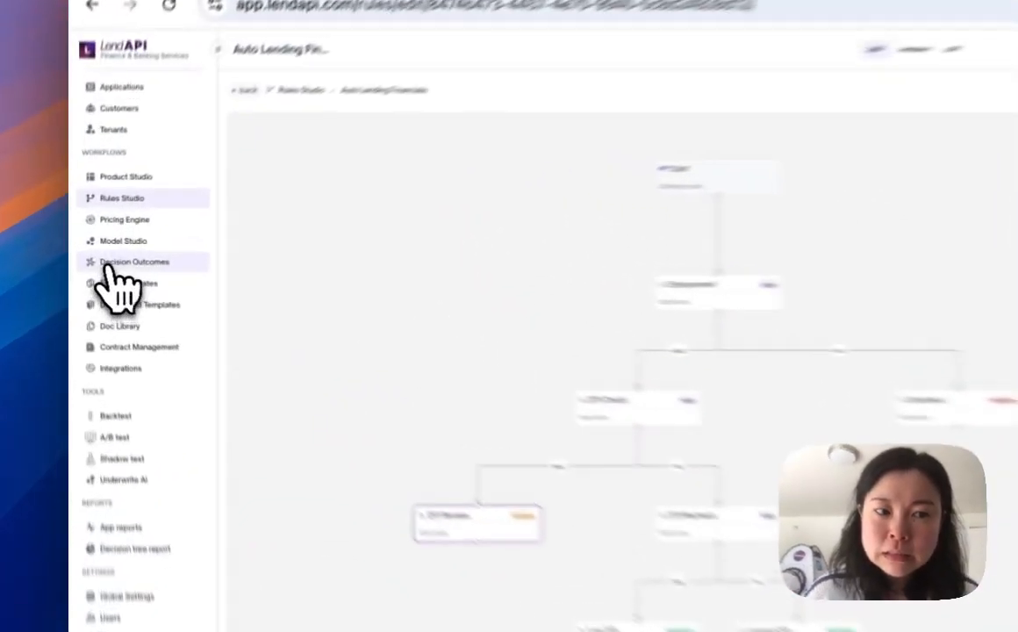
- Open Decision Outcomes and browse the Decline, Review, Request Docs and Approve outcome lists
click(115, 273)
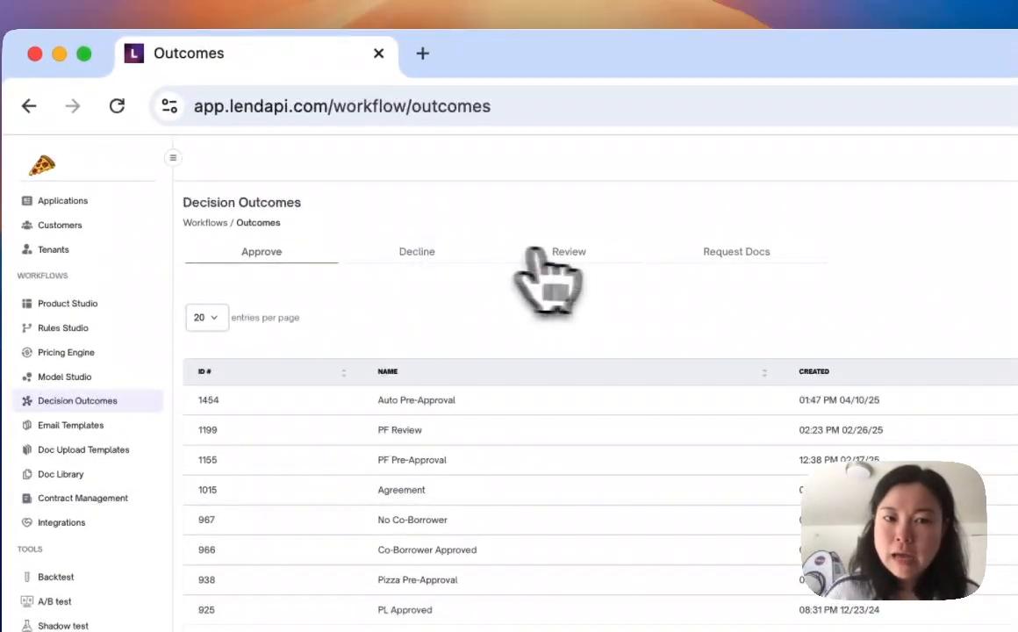
click(417, 251)
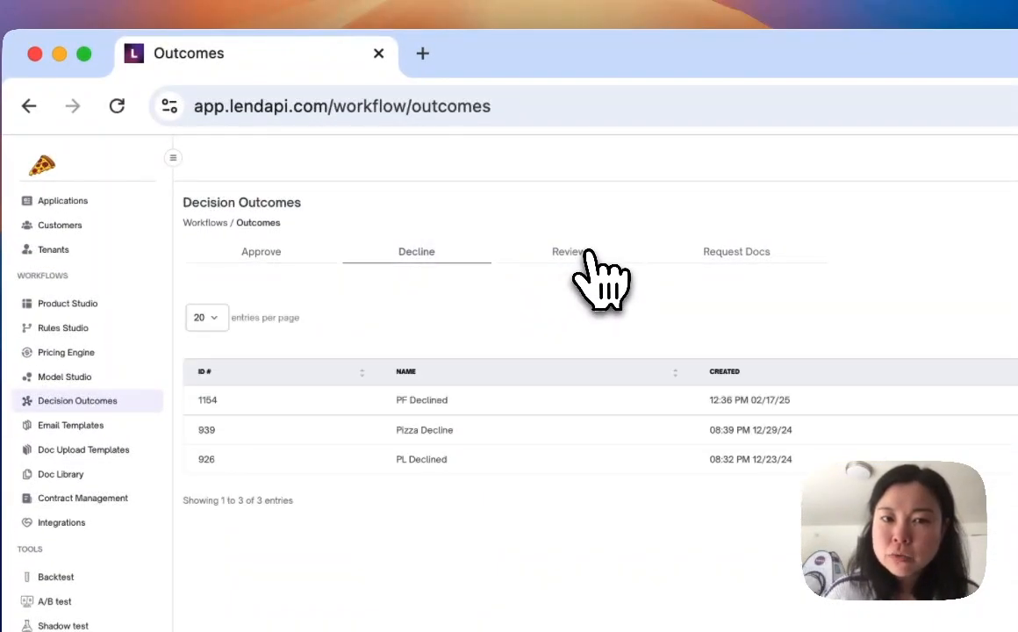
click(586, 253)
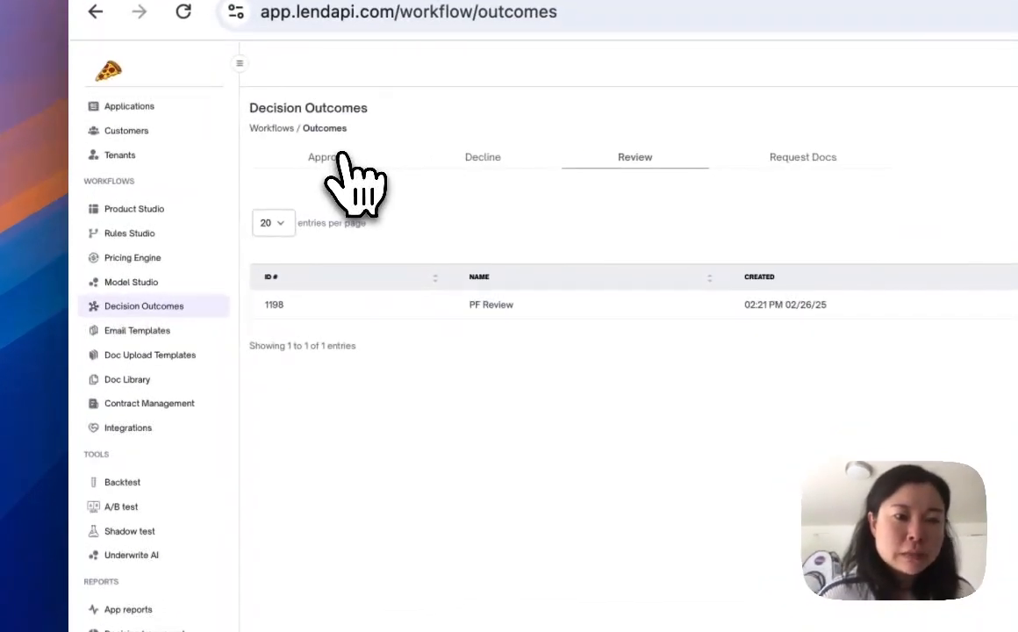
click(202, 182)
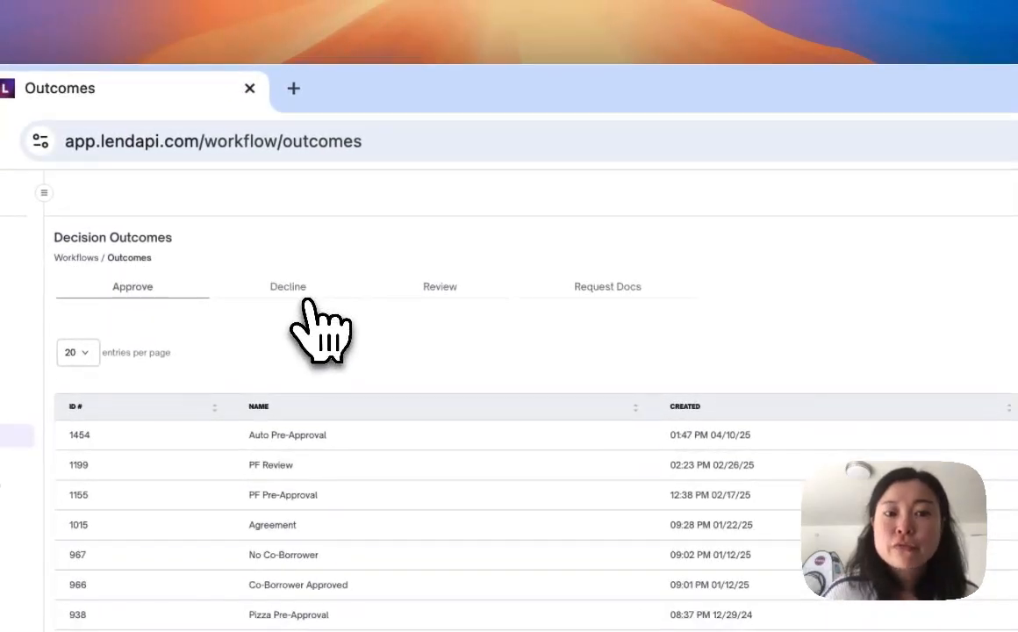
click(305, 301)
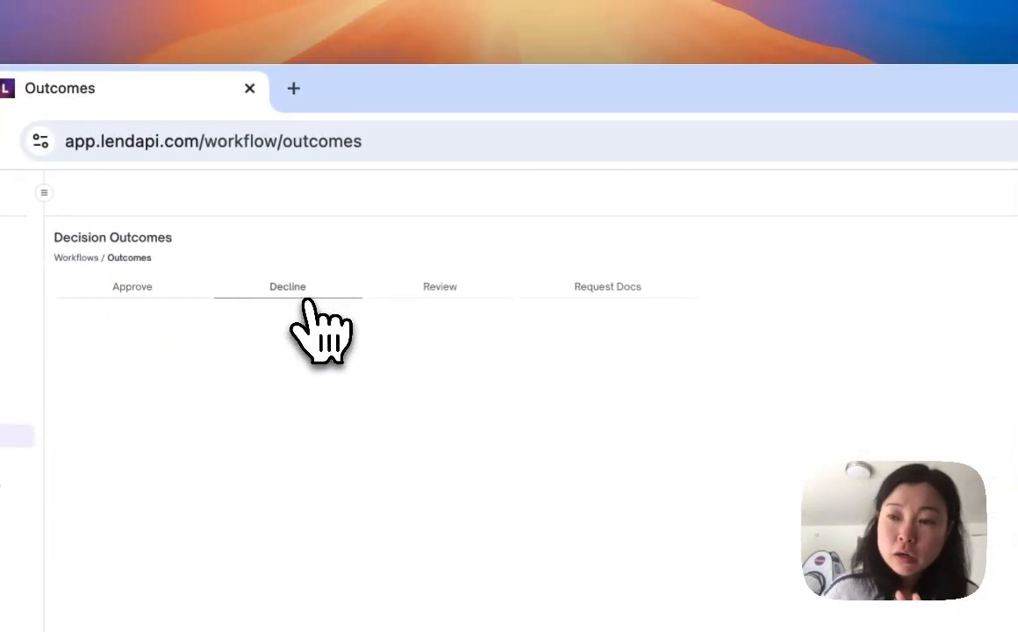
click(425, 297)
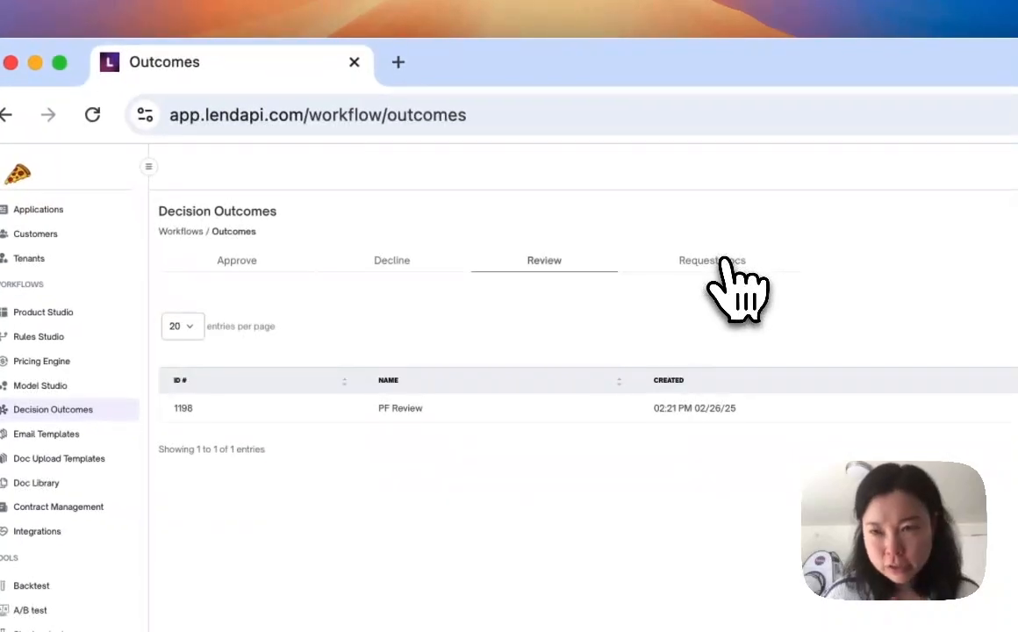
click(725, 262)
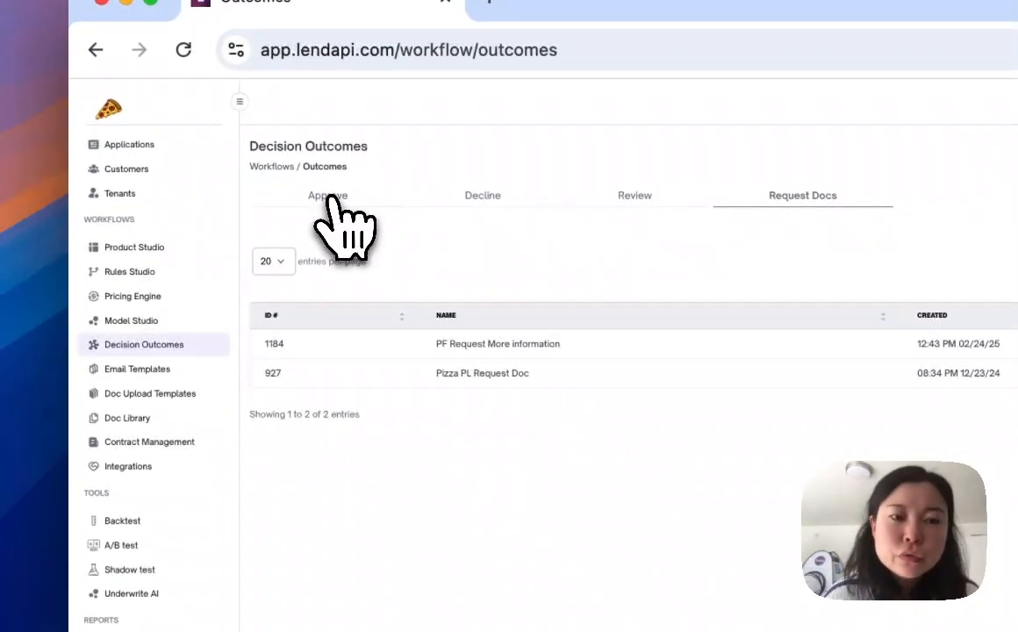
click(331, 200)
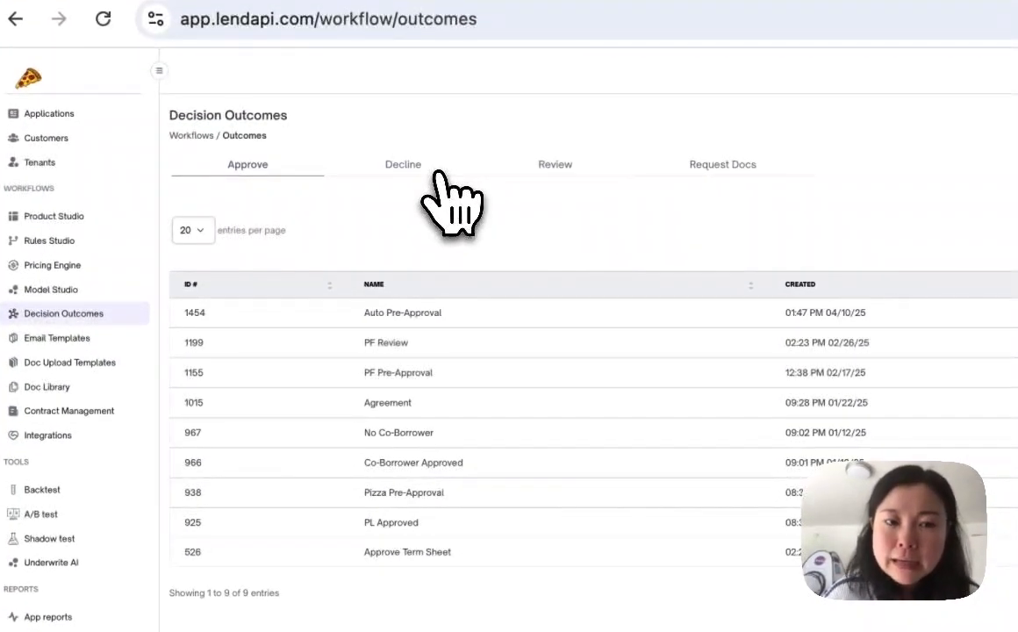
- Go through the Decline and Request Docs outcomes again, finishing on the Review outcomes
click(293, 184)
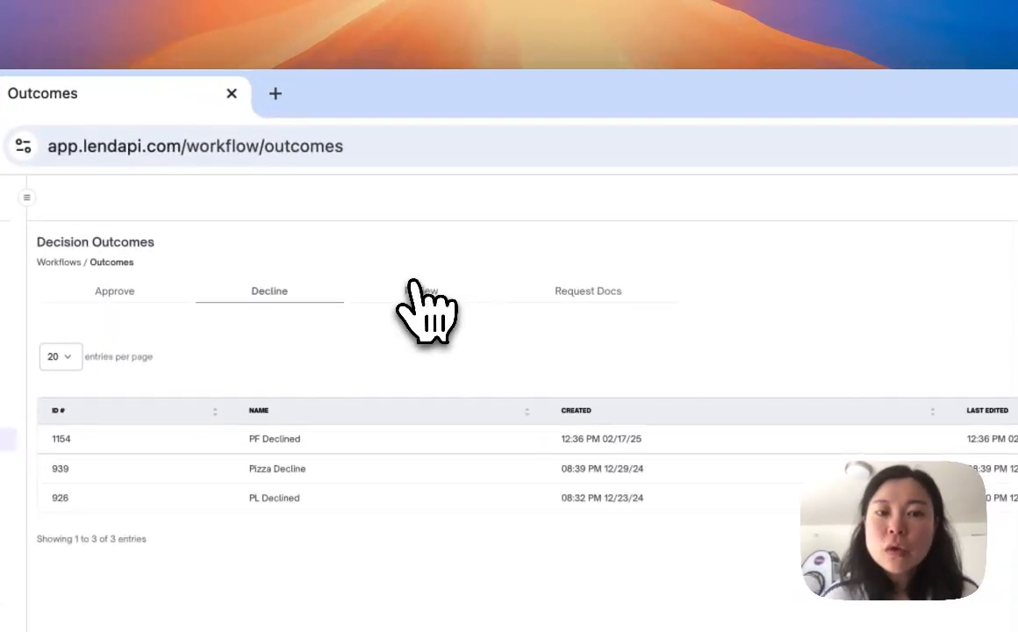
click(351, 181)
click(620, 297)
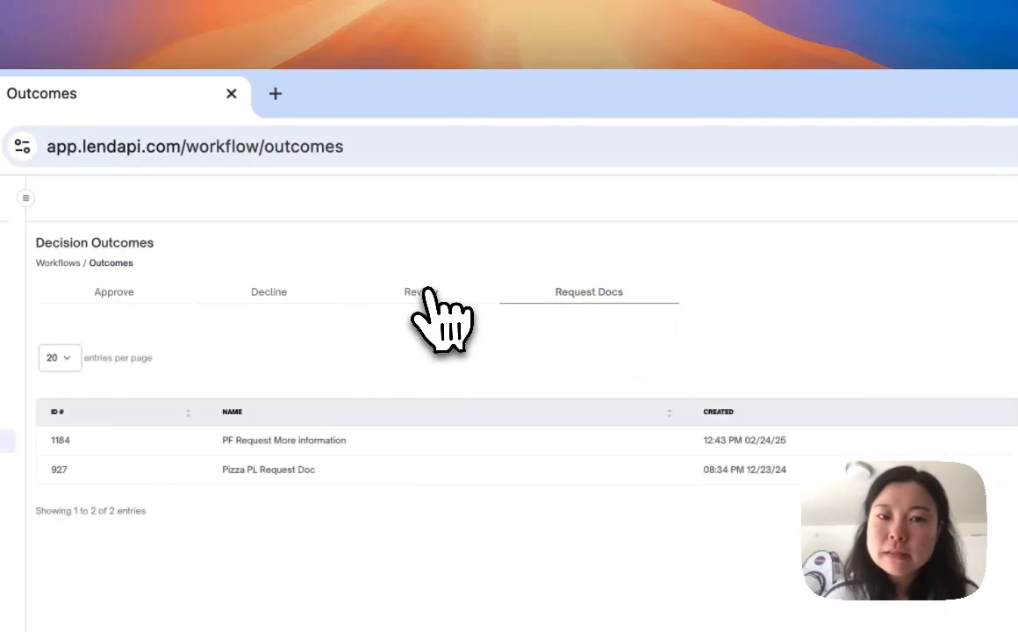
click(645, 299)
click(641, 298)
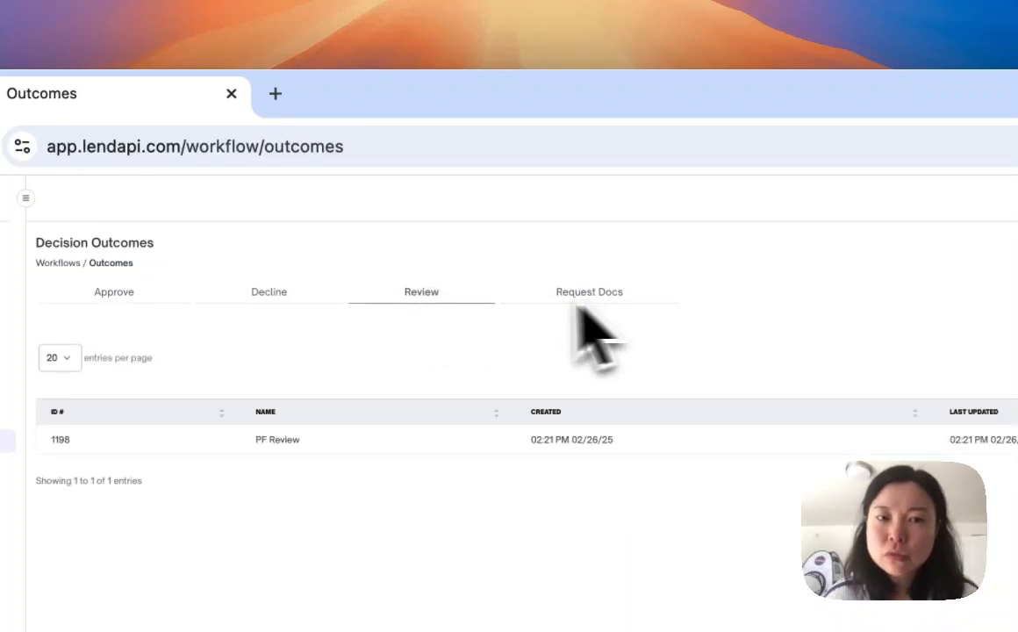
click(468, 299)
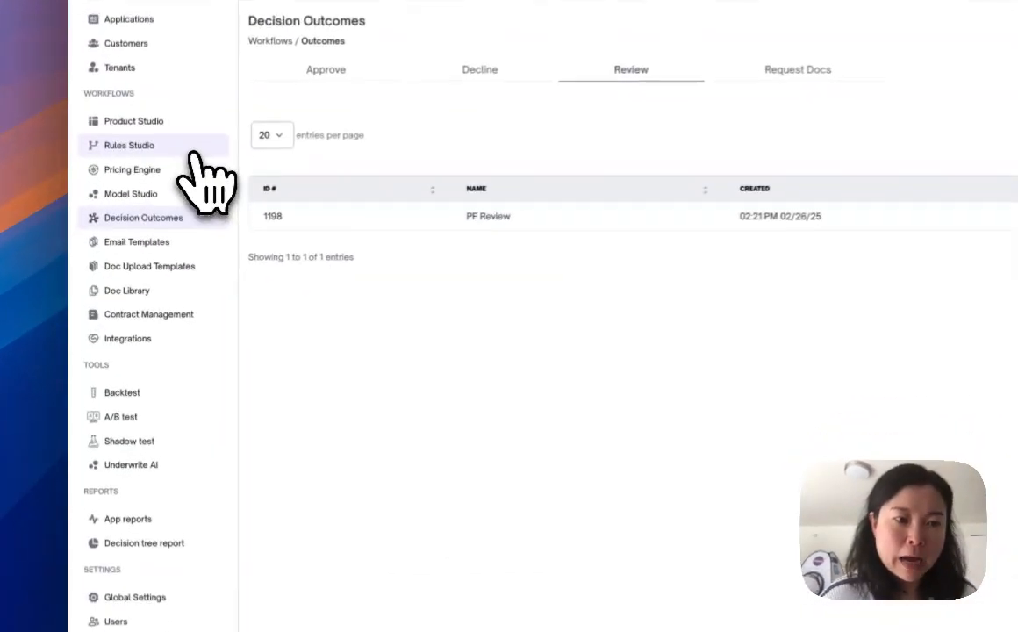
- Reopen the Auto Lending Financials rule in Rules Studio and inspect its Employment and Declined nodes
click(191, 149)
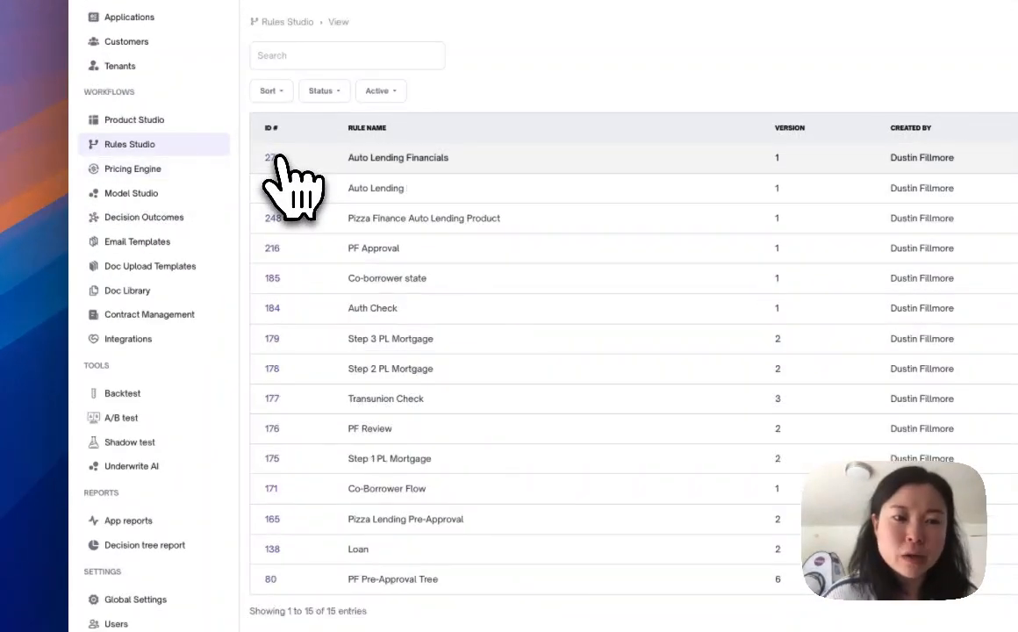
click(277, 157)
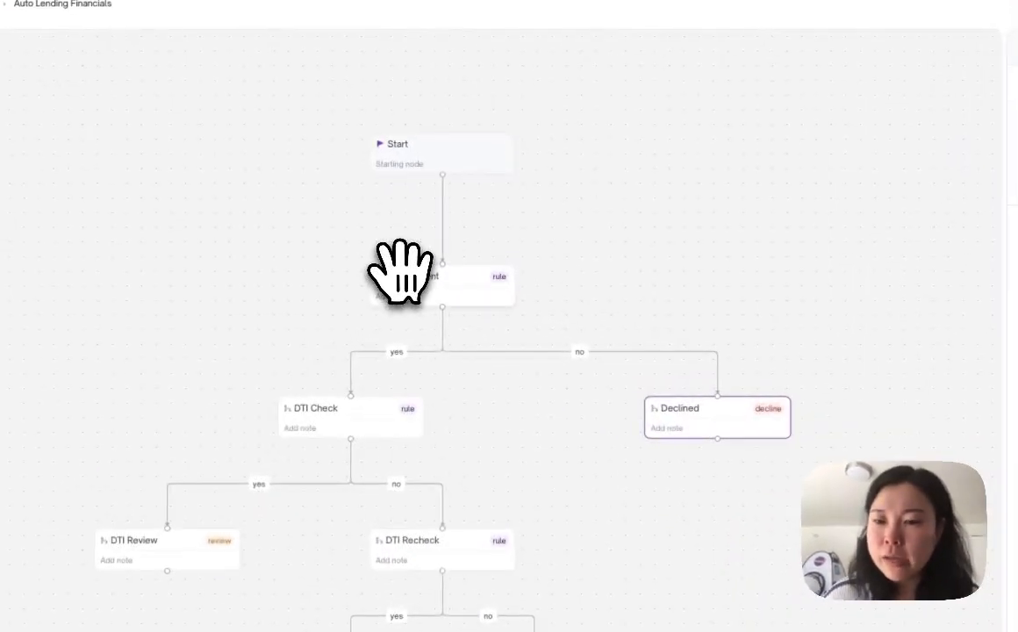
click(417, 292)
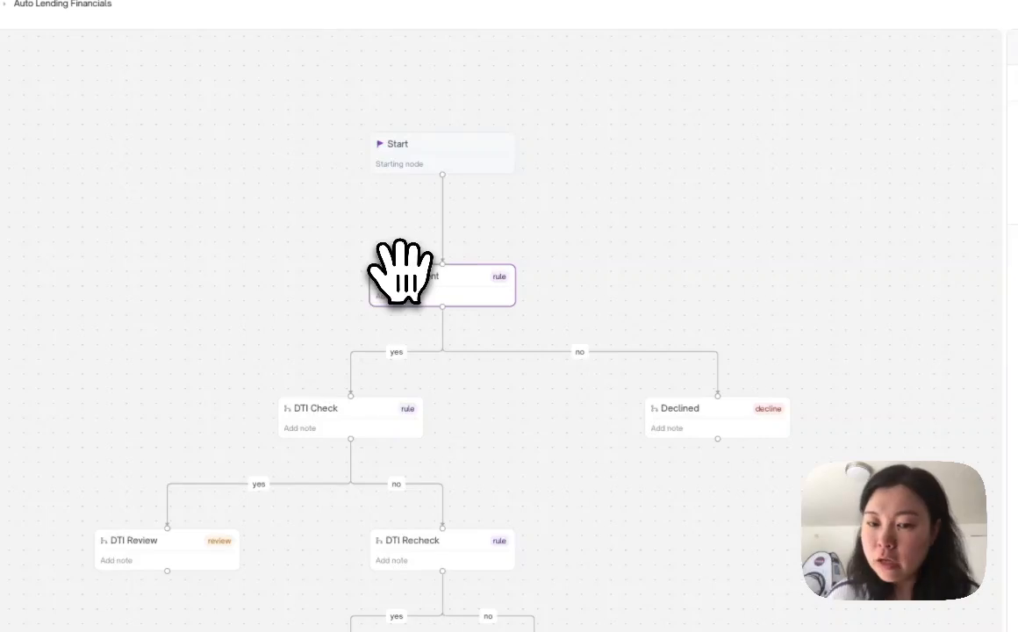
click(770, 412)
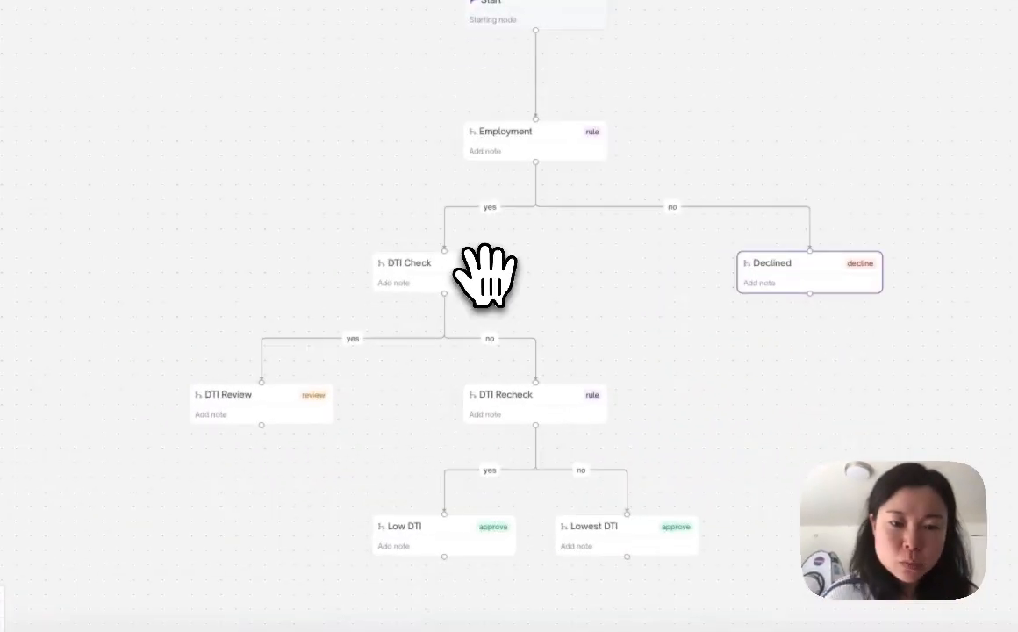
- Highlight the DTI Check expression, then inspect the DTI Review, DTI Recheck, Low DTI and Lowest DTI nodes
click(413, 364)
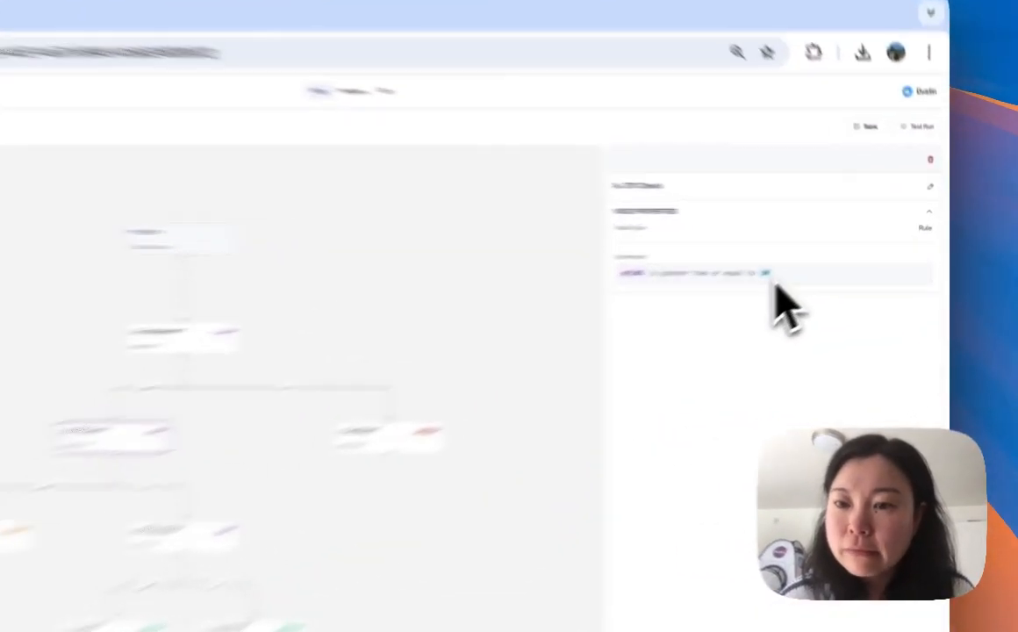
drag(775, 281, 611, 280)
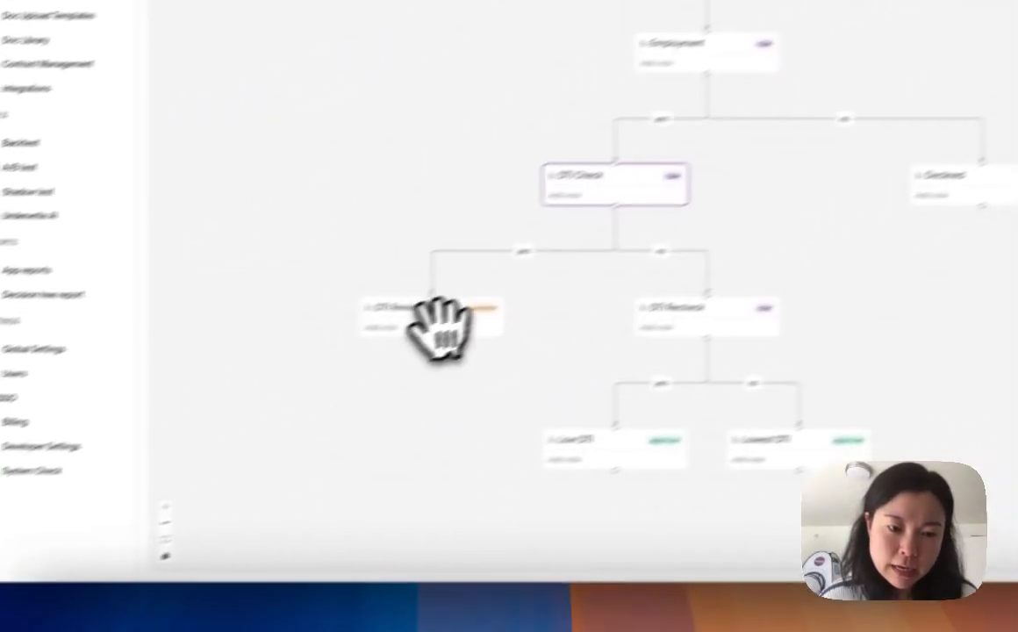
click(470, 294)
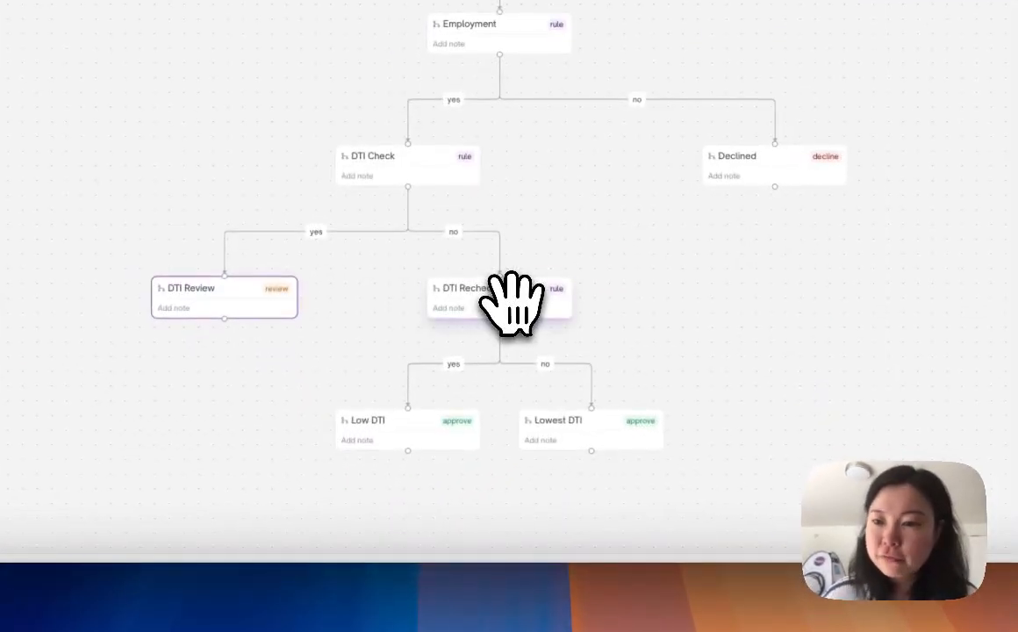
click(443, 427)
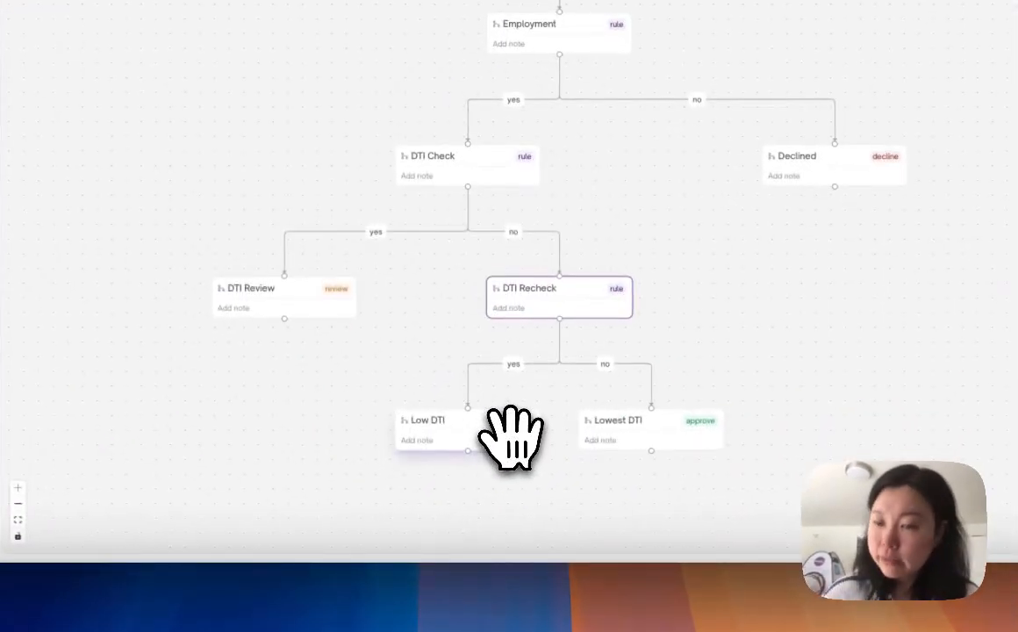
click(413, 487)
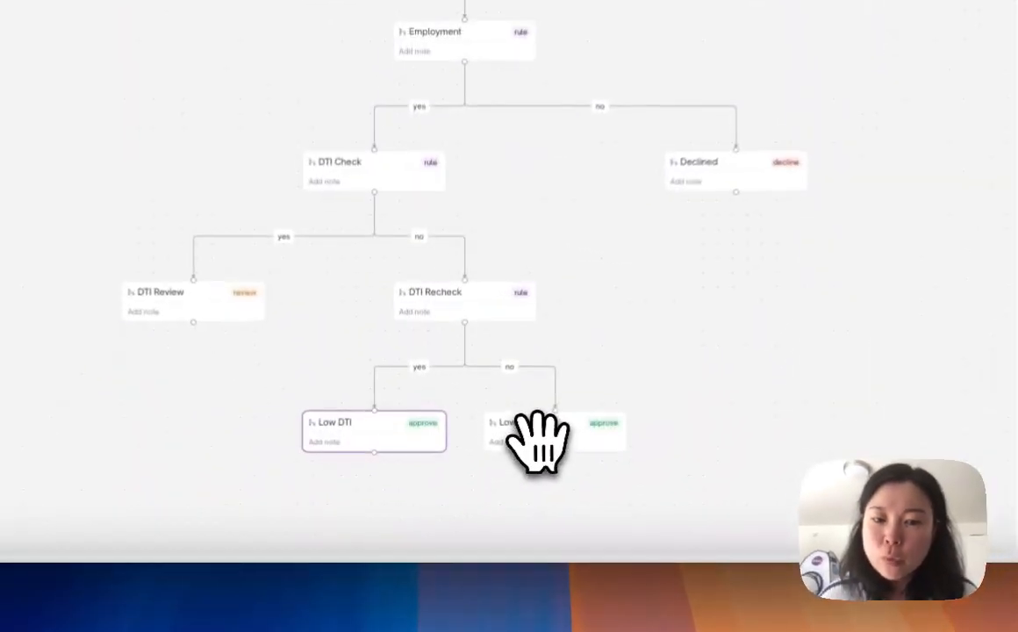
click(475, 497)
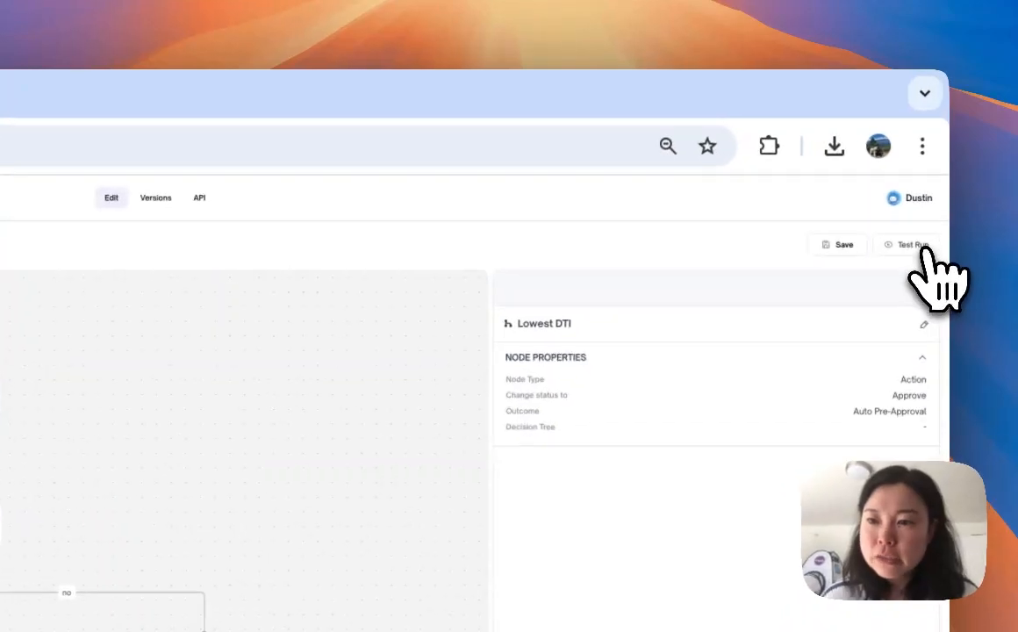
- Test run the Auto Lending Financials rule with employment type unemployed, monthly expenses 1000 and annual income 100000
click(921, 247)
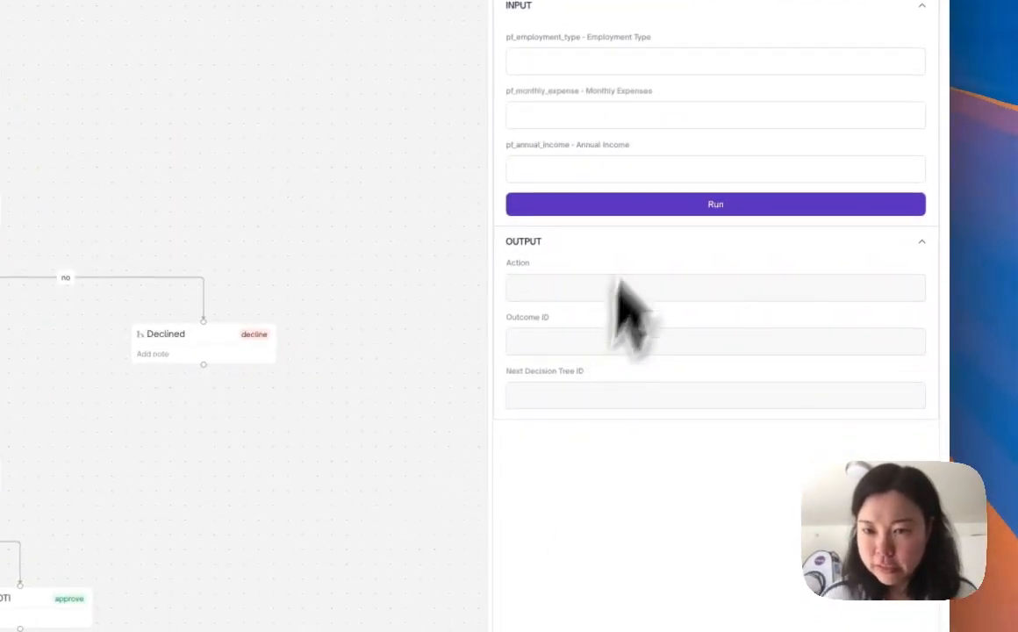
click(646, 60)
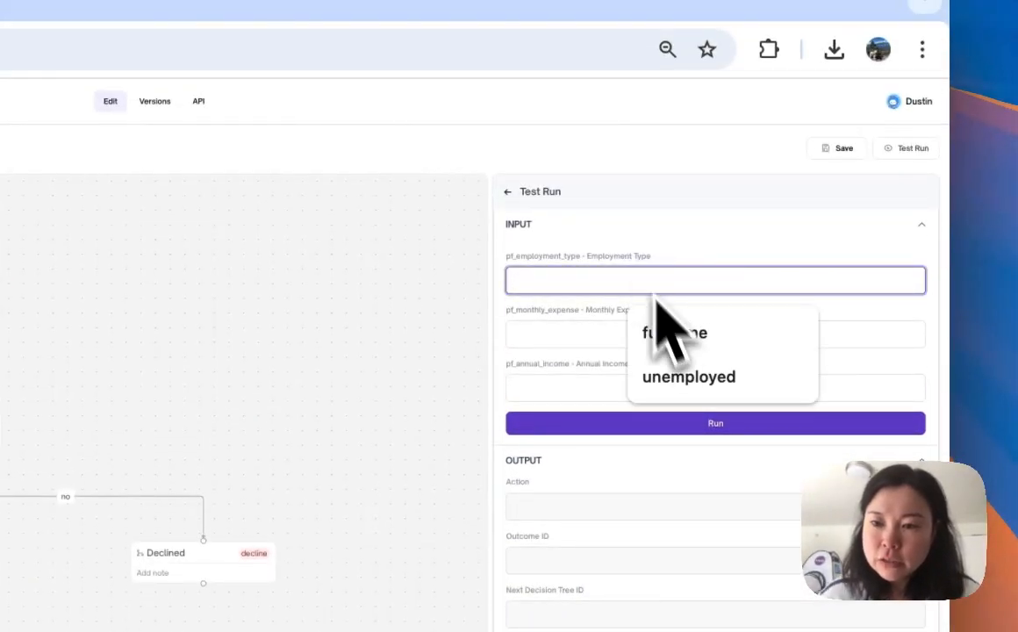
click(688, 379)
click(688, 379)
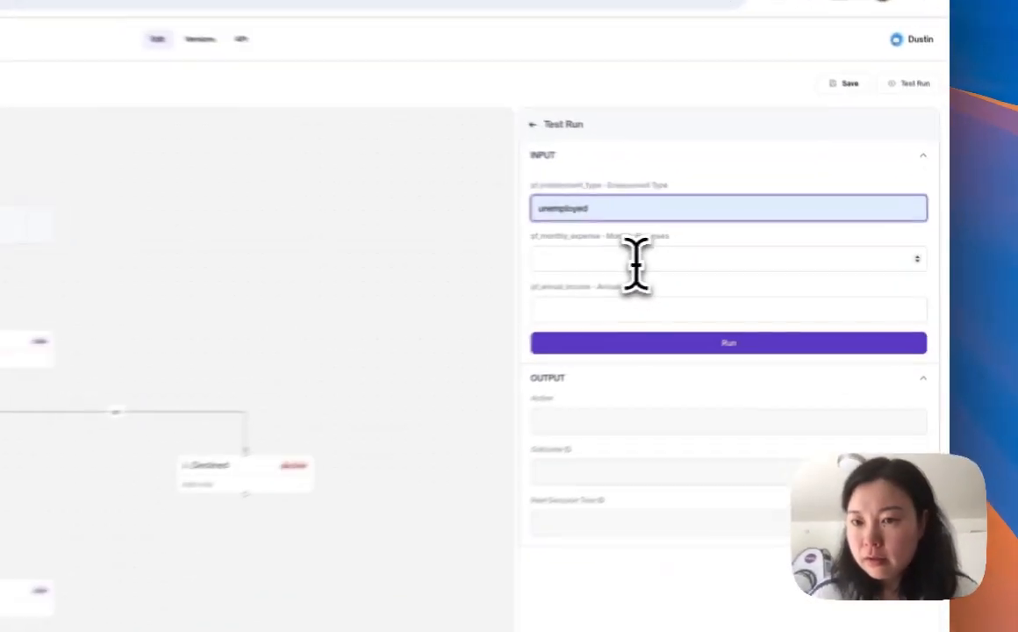
click(783, 250)
click(684, 321)
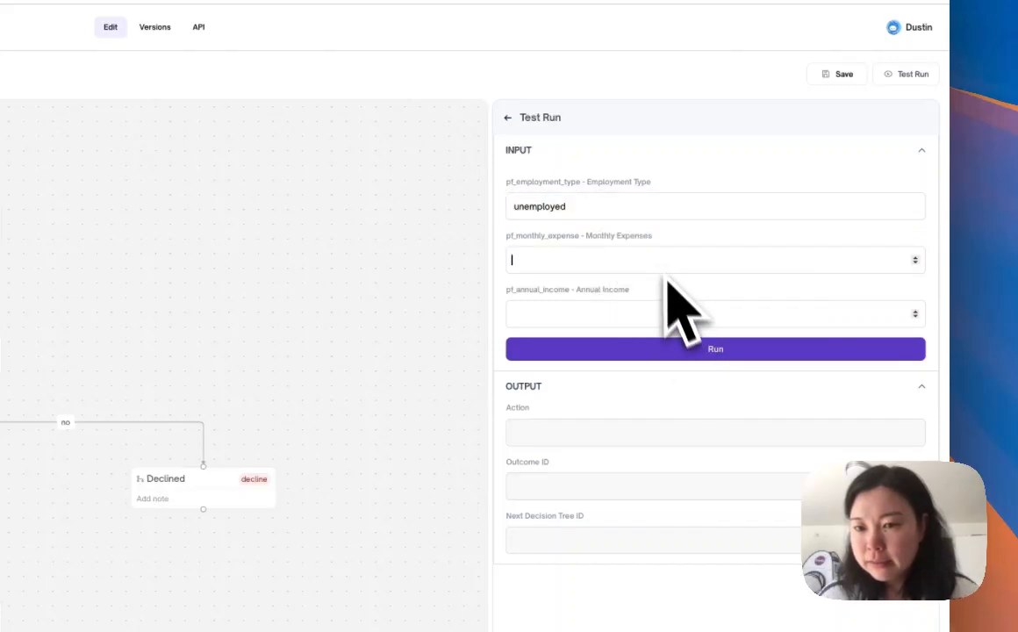
text(1000)
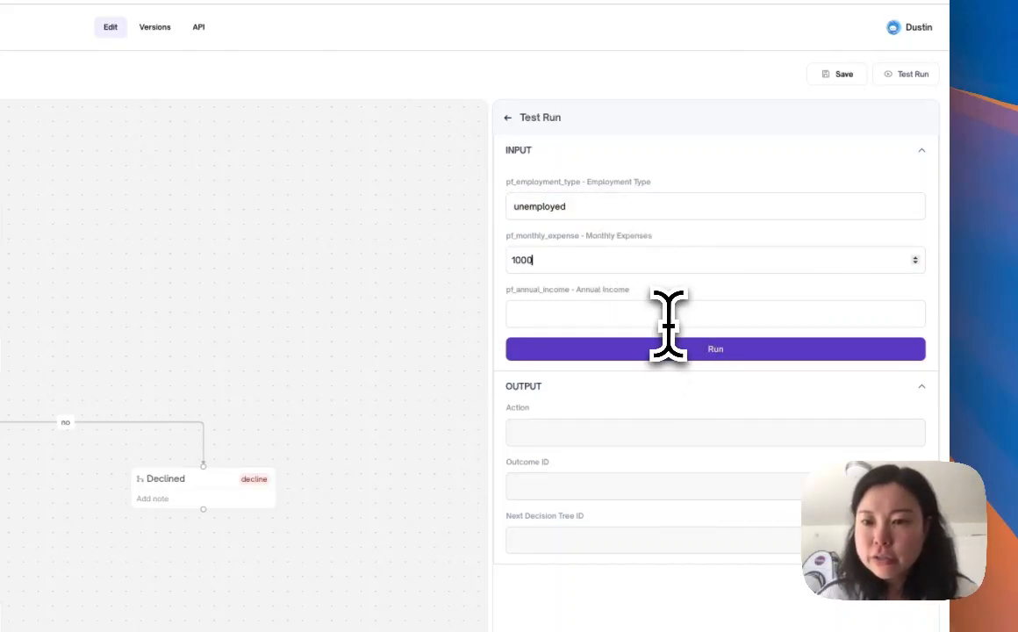
click(670, 315)
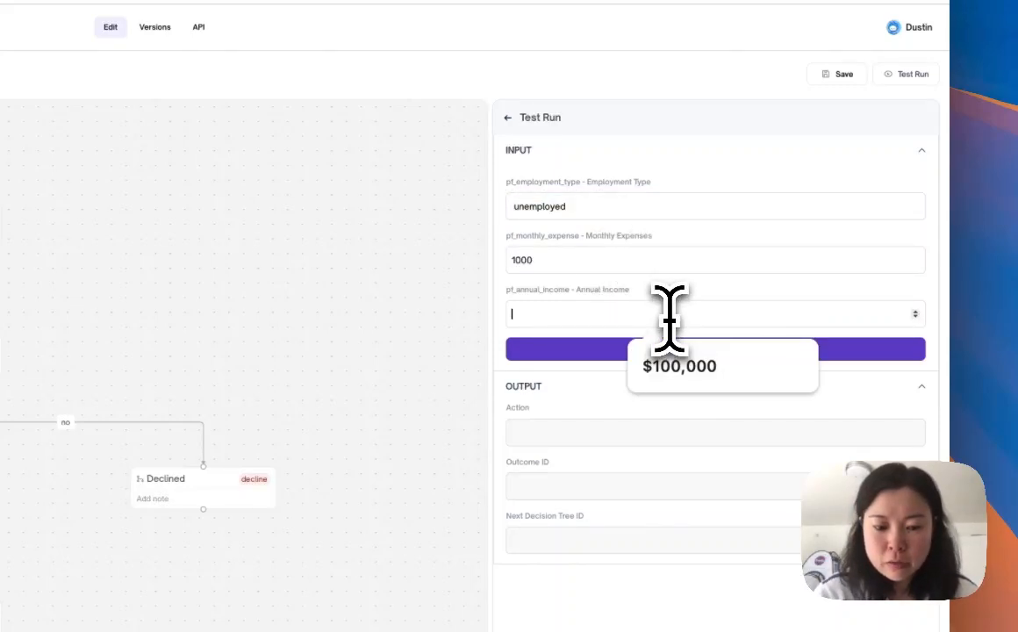
text(1)
text(00000)
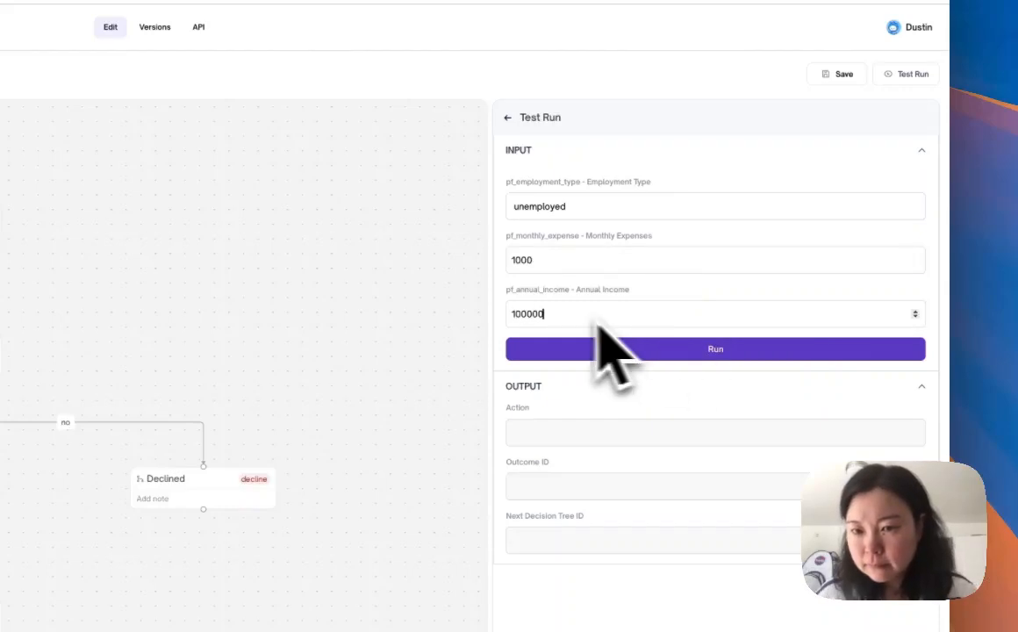
click(618, 351)
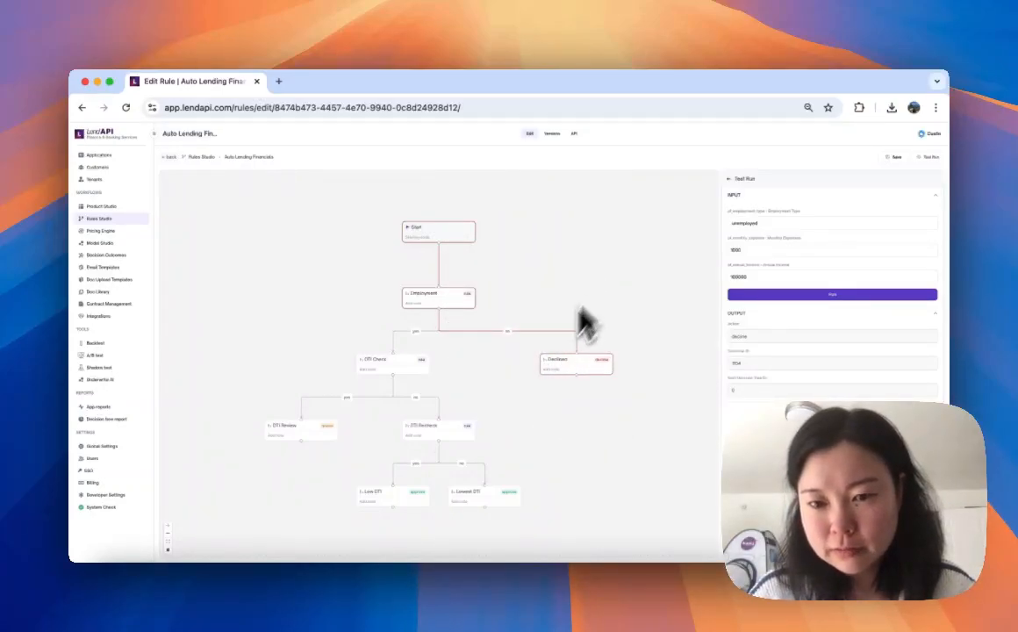
- Set the test's employment type to full-time and run the rule again
click(760, 225)
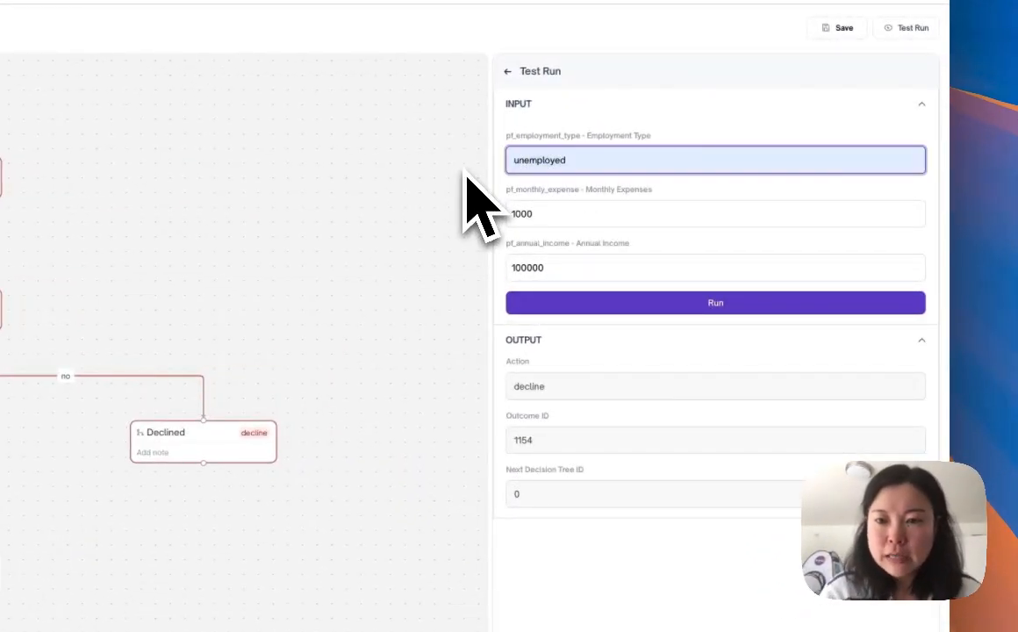
key(BackSpace)
key(BackSpace)
key(BackSpace)
key(BackSpace)
key(BackSpace)
key(BackSpace)
text(f)
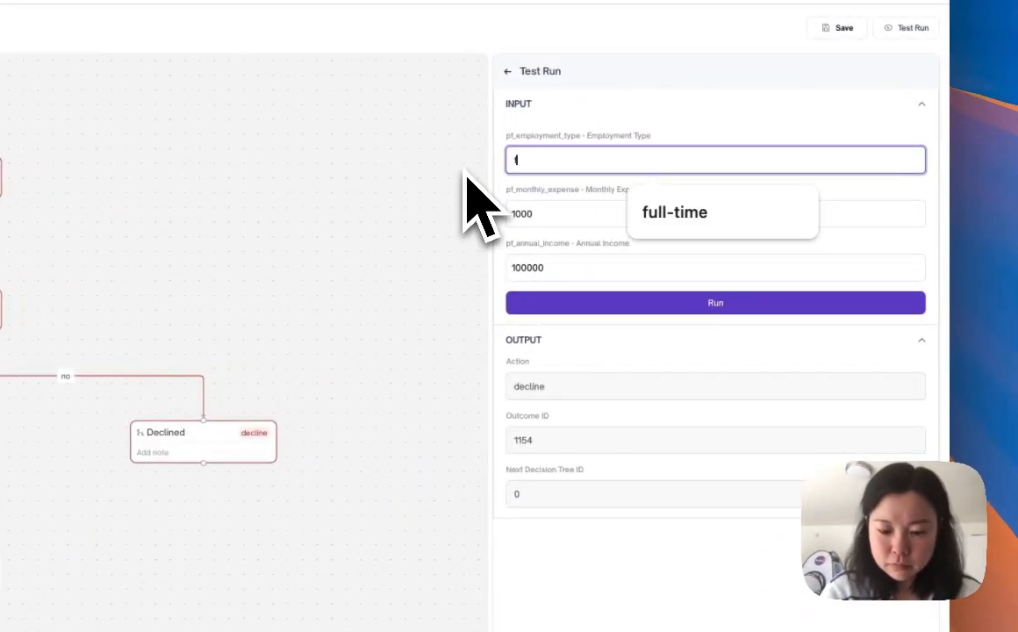
text(ull)
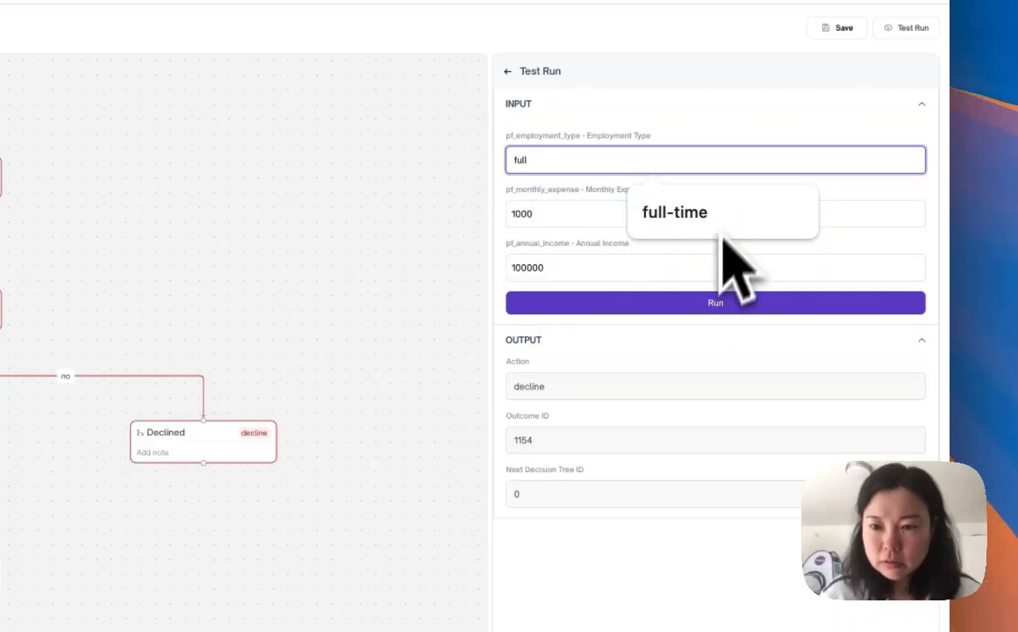
click(718, 226)
click(711, 302)
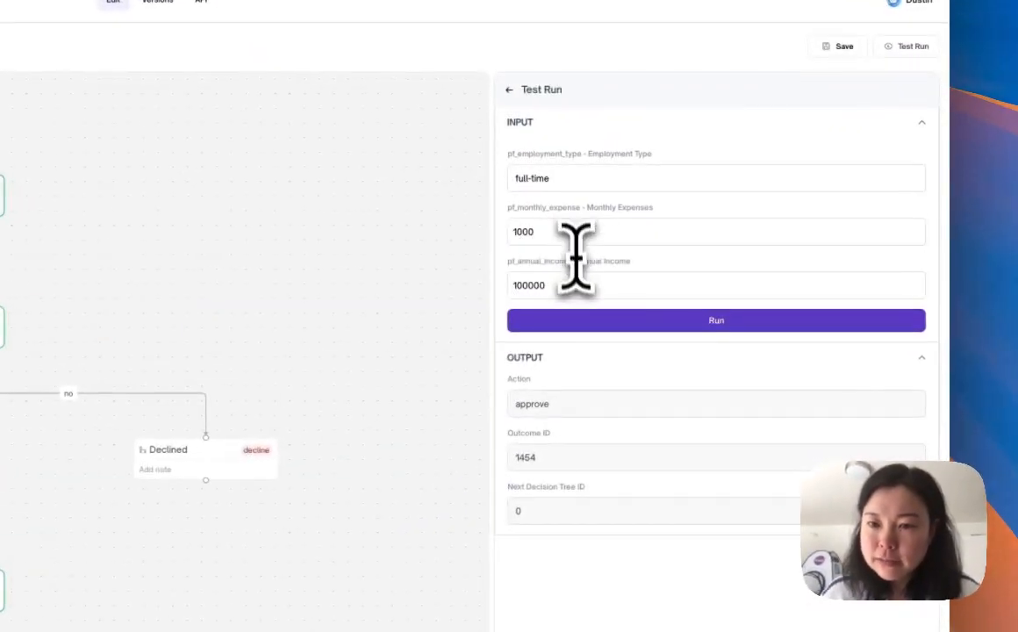
- Set the test's monthly expenses to 3000 and rerun the rule
click(575, 287)
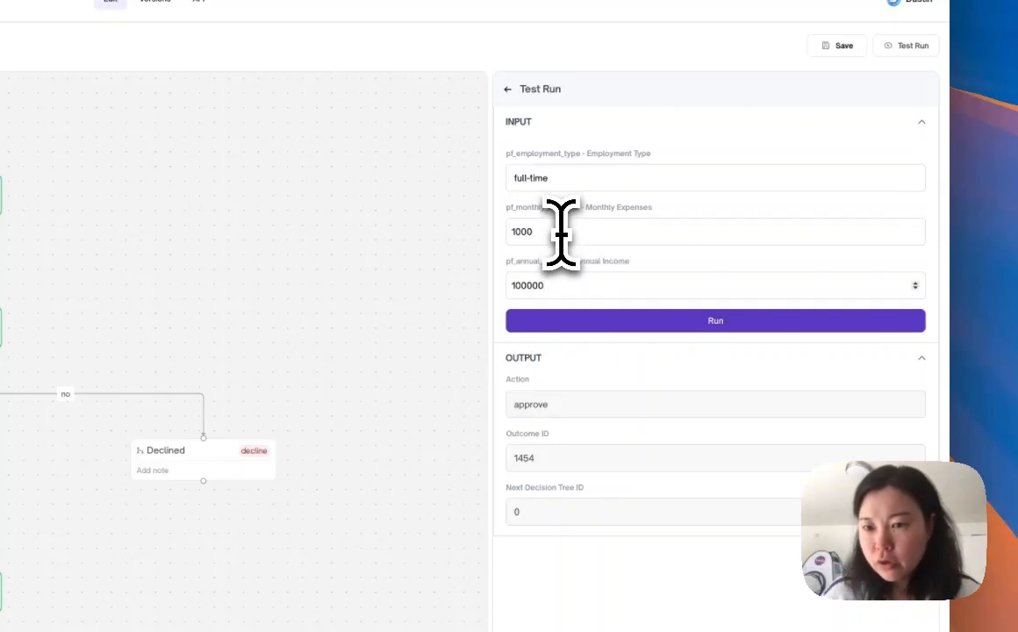
click(560, 231)
key(super+a)
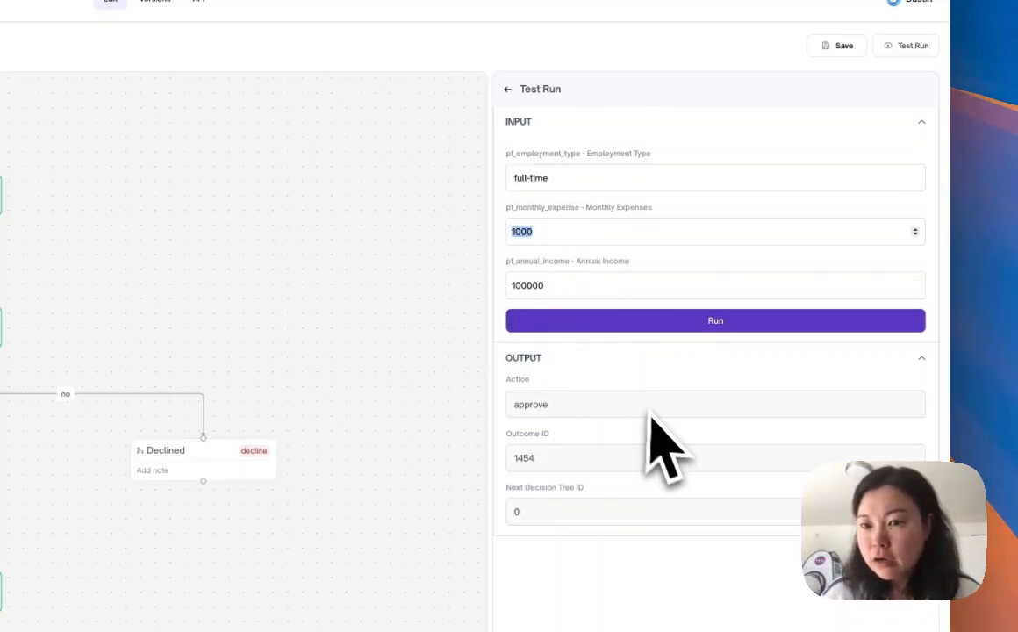
key(Tab)
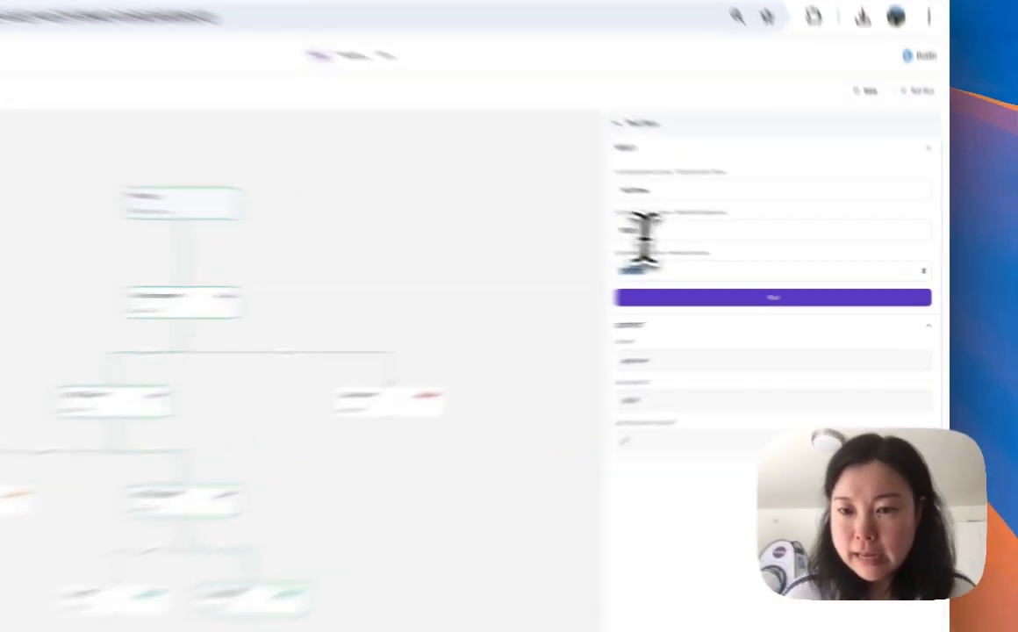
drag(748, 251, 696, 250)
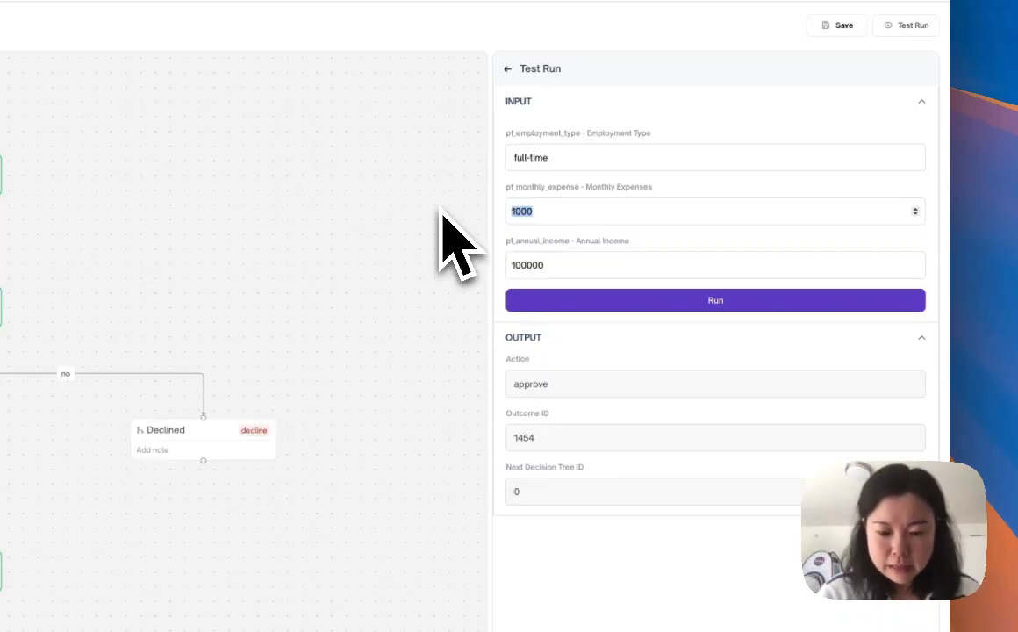
text(3000)
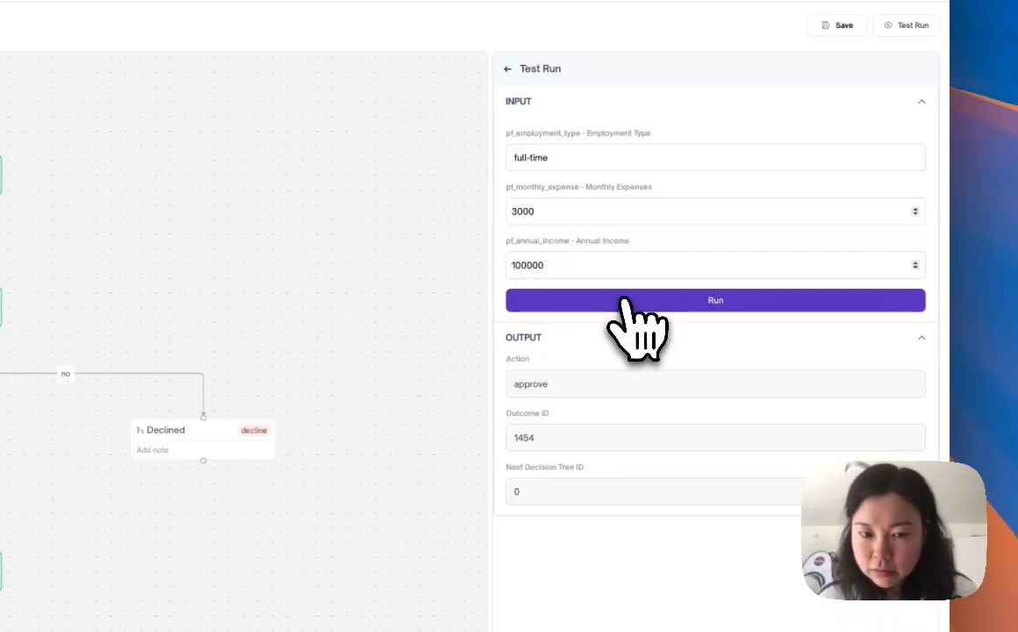
click(625, 301)
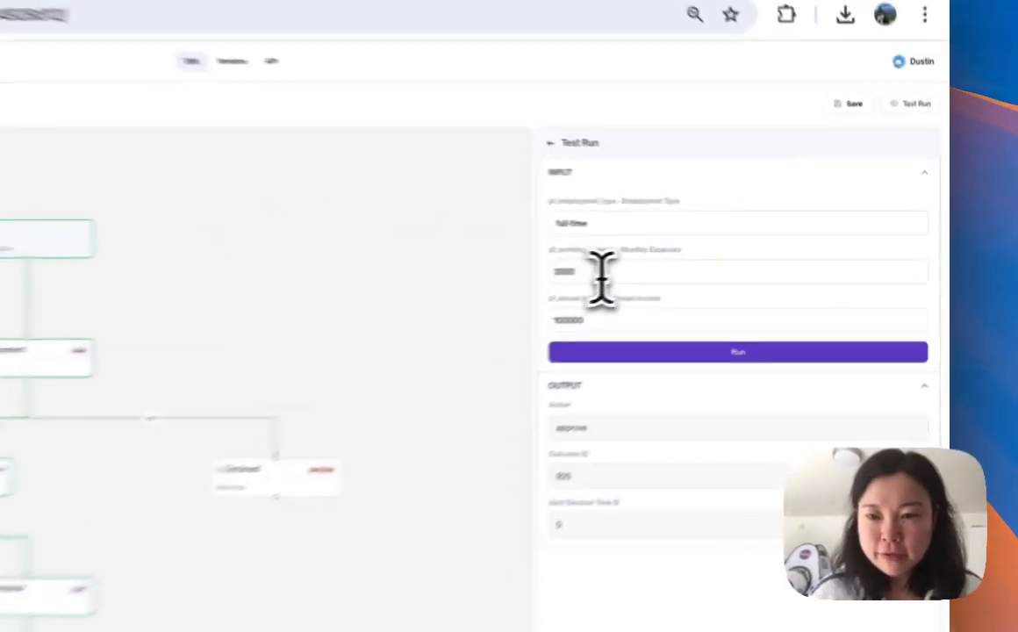
- Raise the test's monthly expenses to 5500 and run the rule once more
double_click(757, 250)
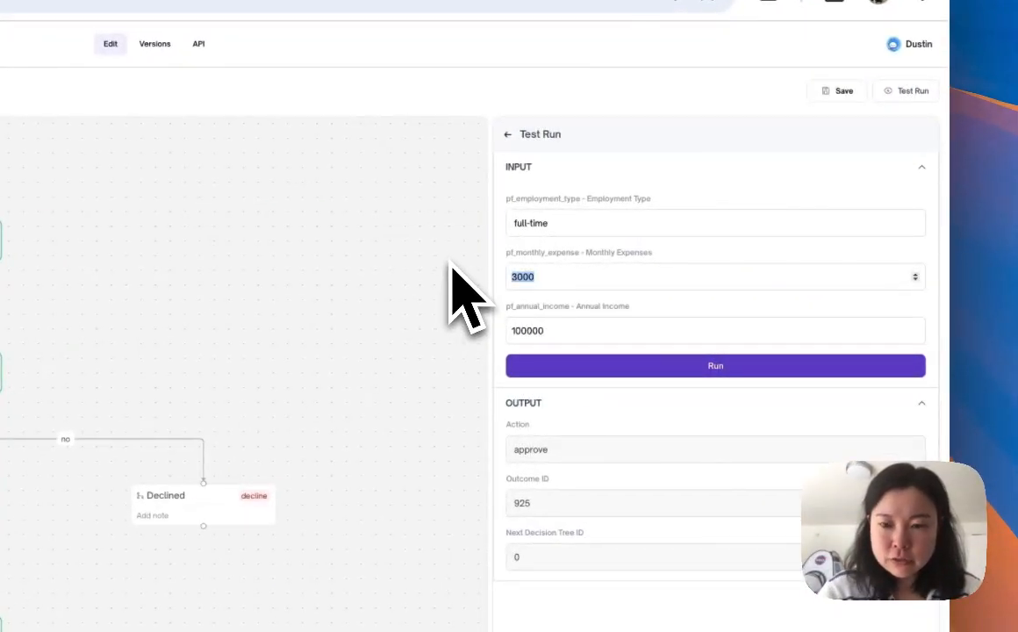
text(55)
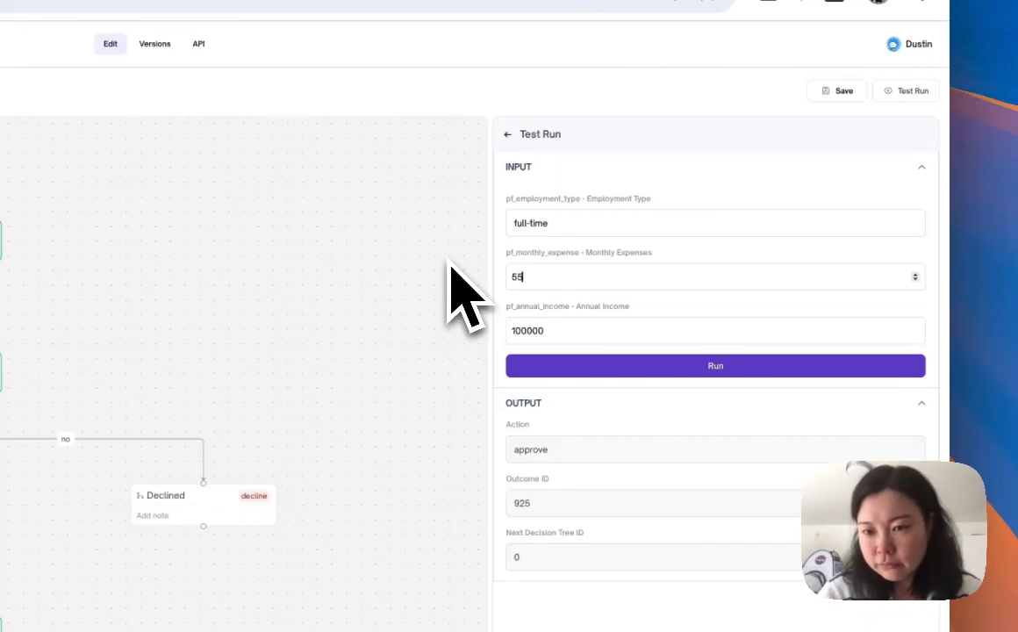
text(00)
click(690, 371)
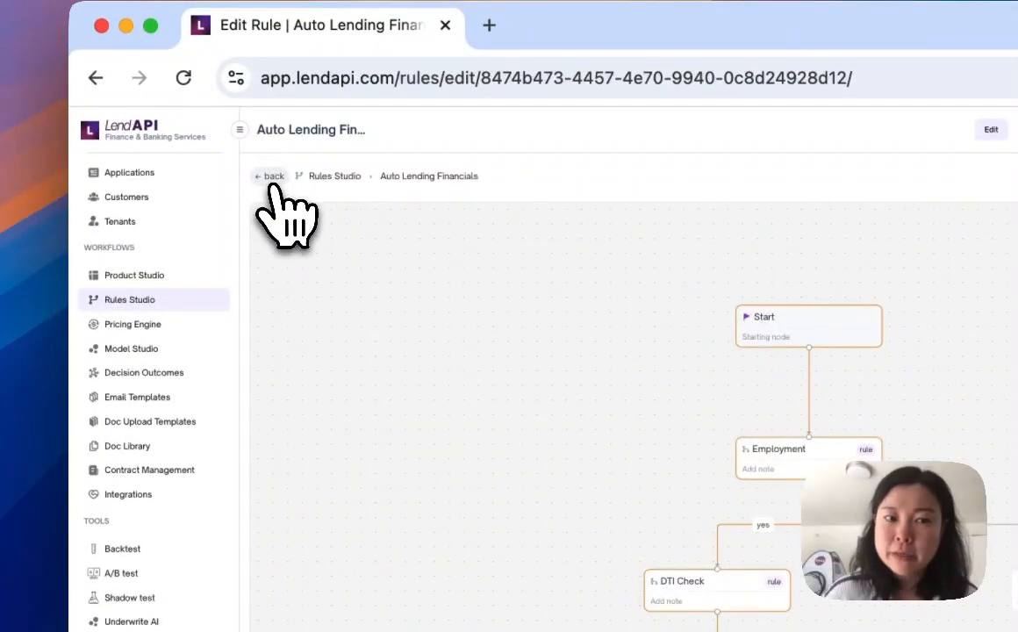
- Return to the Rules Studio list and open the Auto Lending rule's decision tree
click(271, 180)
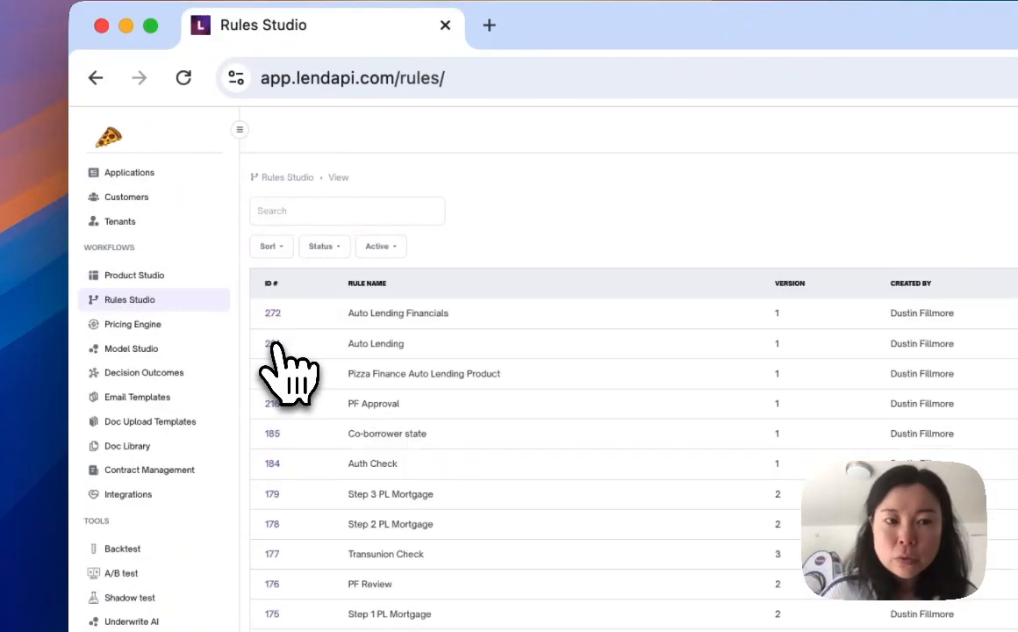
click(271, 343)
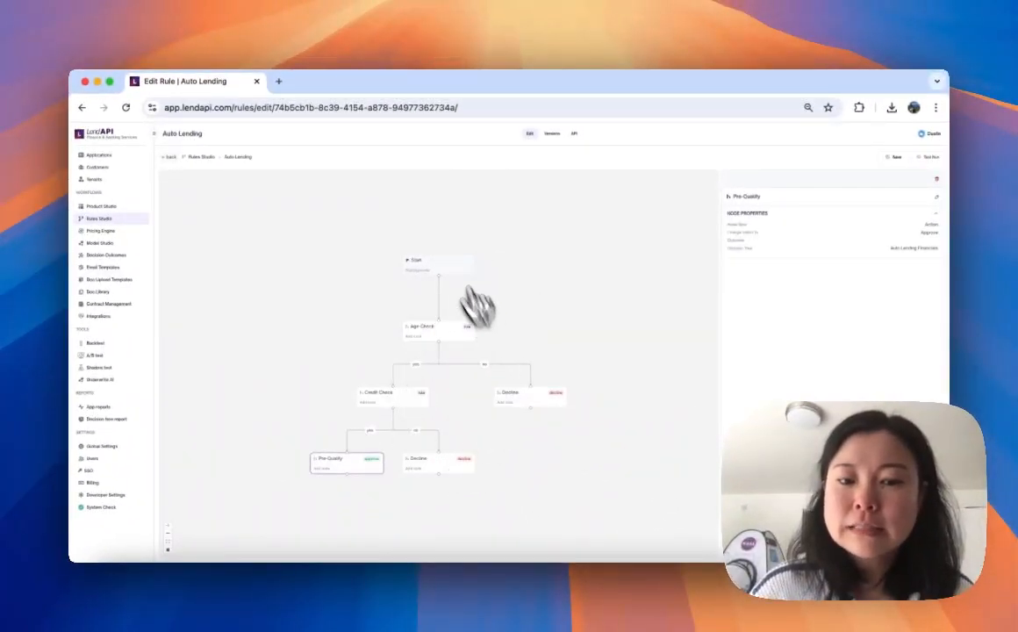
drag(414, 372, 424, 361)
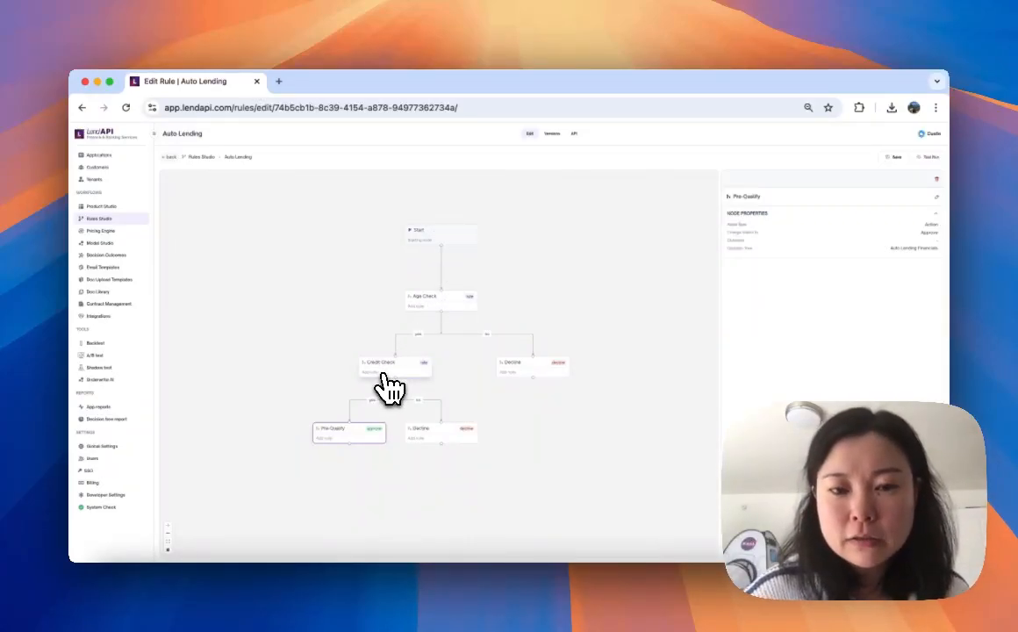
scroll(389, 386, down, 3)
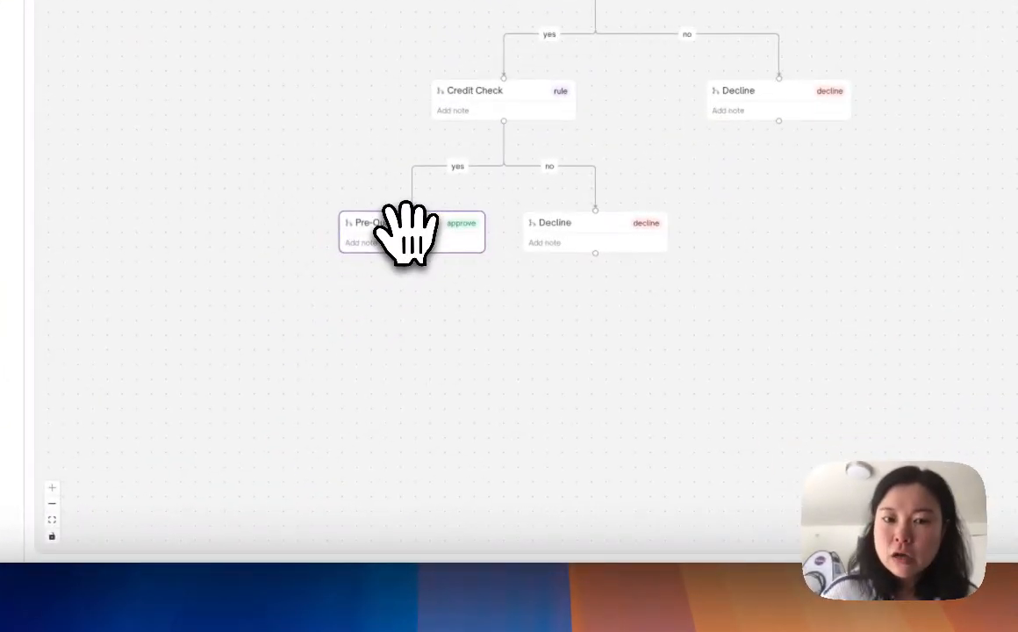
- Open the Pre-Qualify node's properties, check its linked decision tree, and close them
double_click(408, 233)
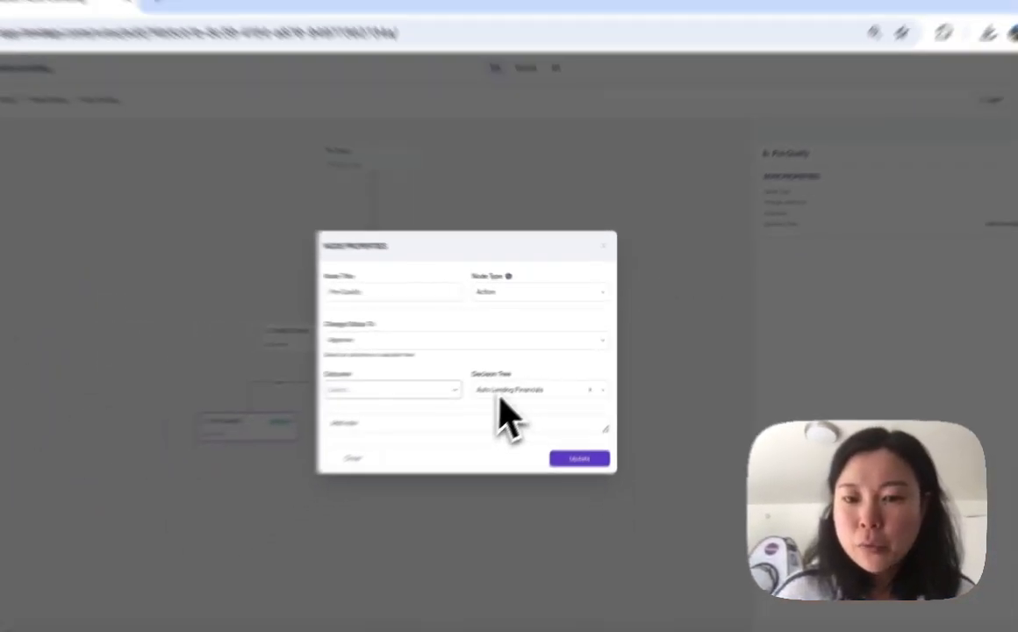
scroll(416, 336, up, 4)
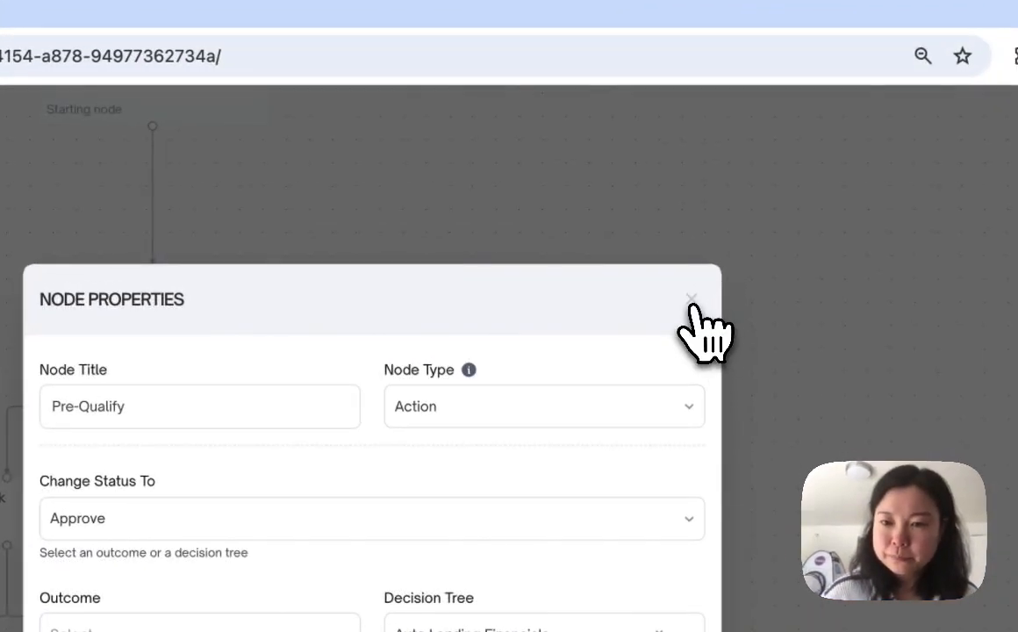
click(692, 302)
- Review the Pre-Qualify node's status, outcome and decision tree settings again, reopening its properties a second time before closing them
scroll(375, 403, down, 5)
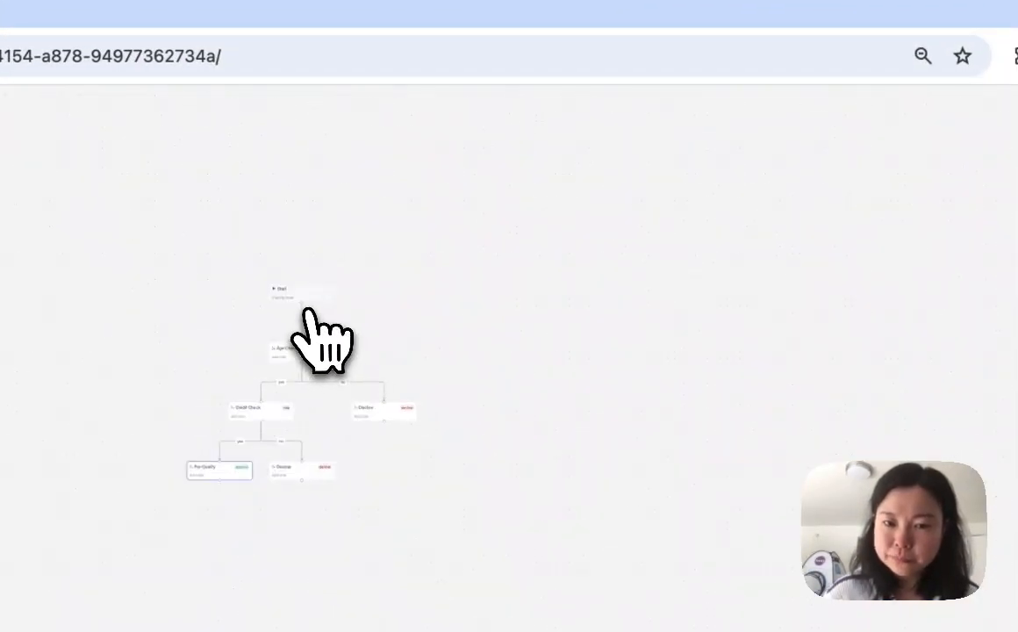
scroll(307, 316, up, 5)
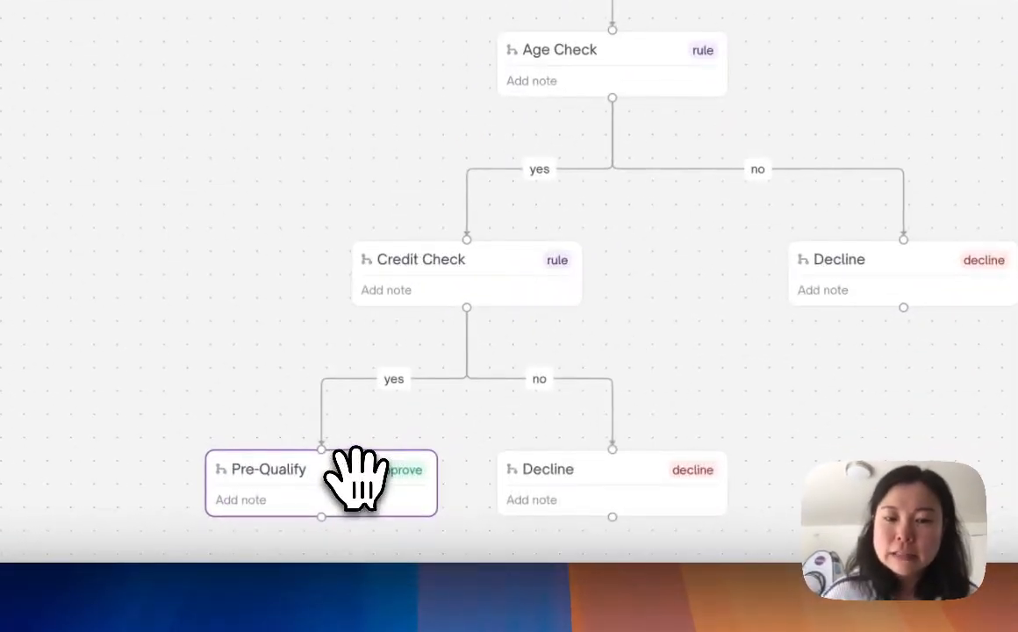
double_click(363, 513)
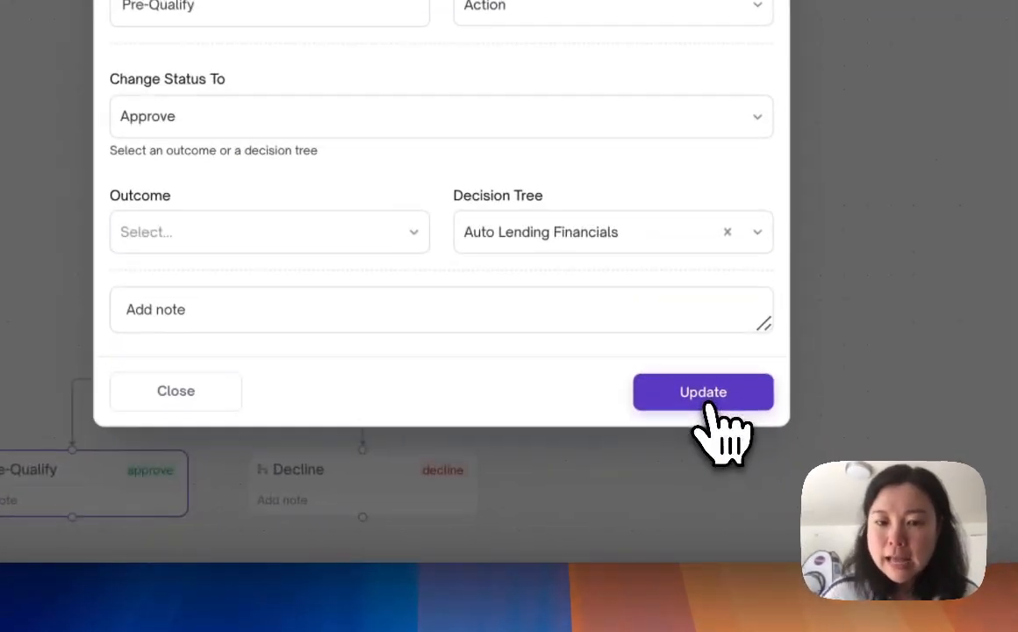
click(689, 431)
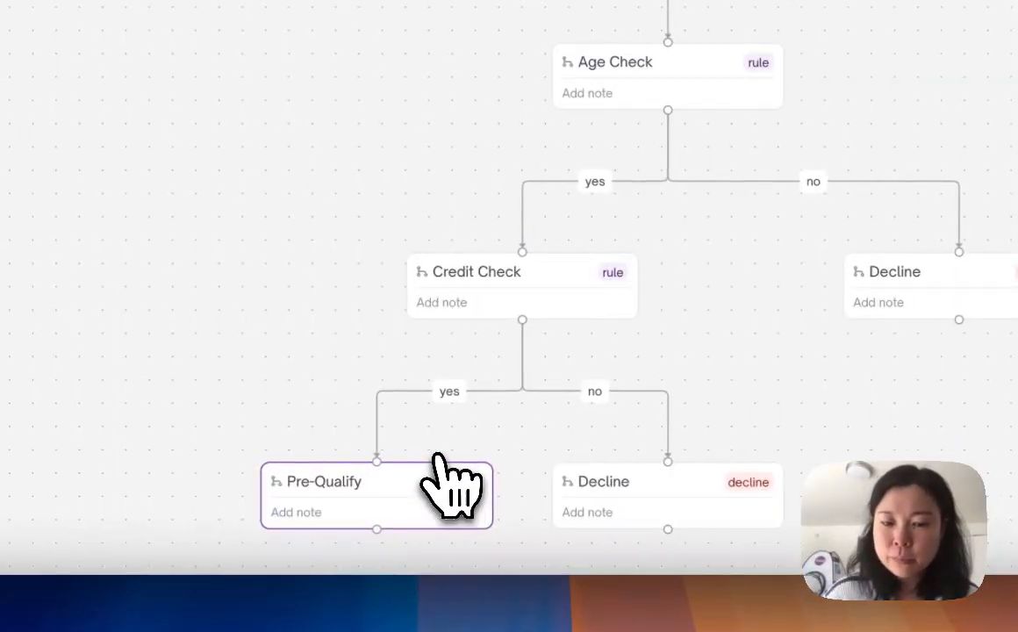
scroll(430, 439, down, 1)
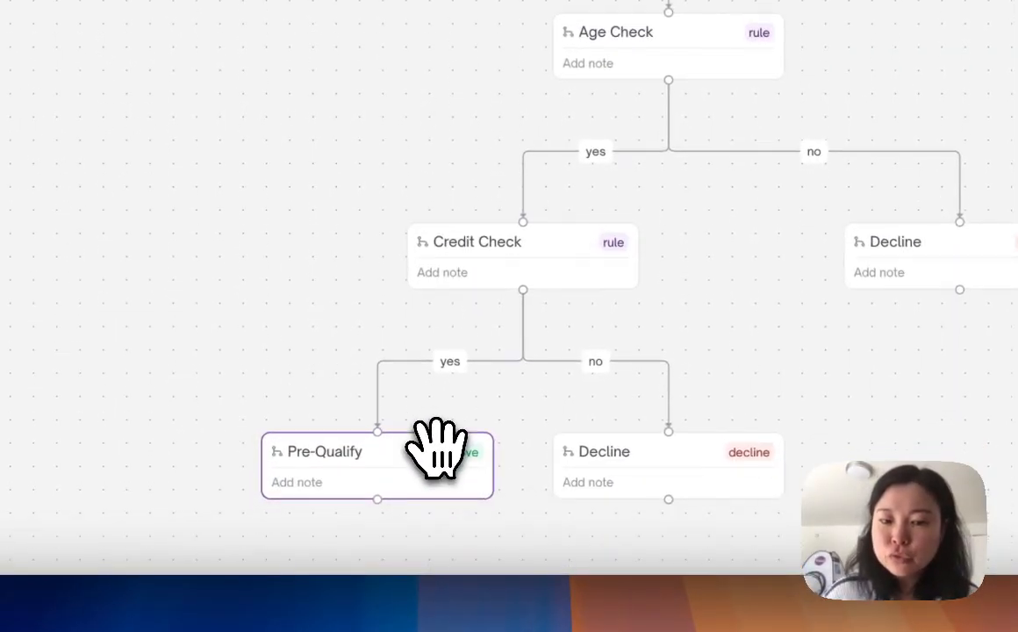
click(426, 423)
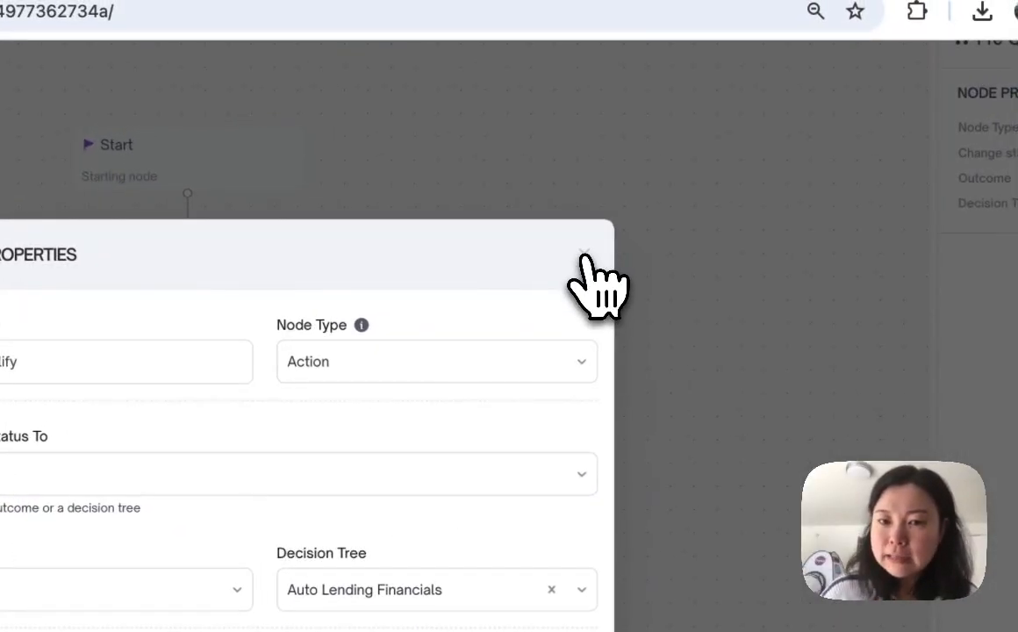
click(910, 156)
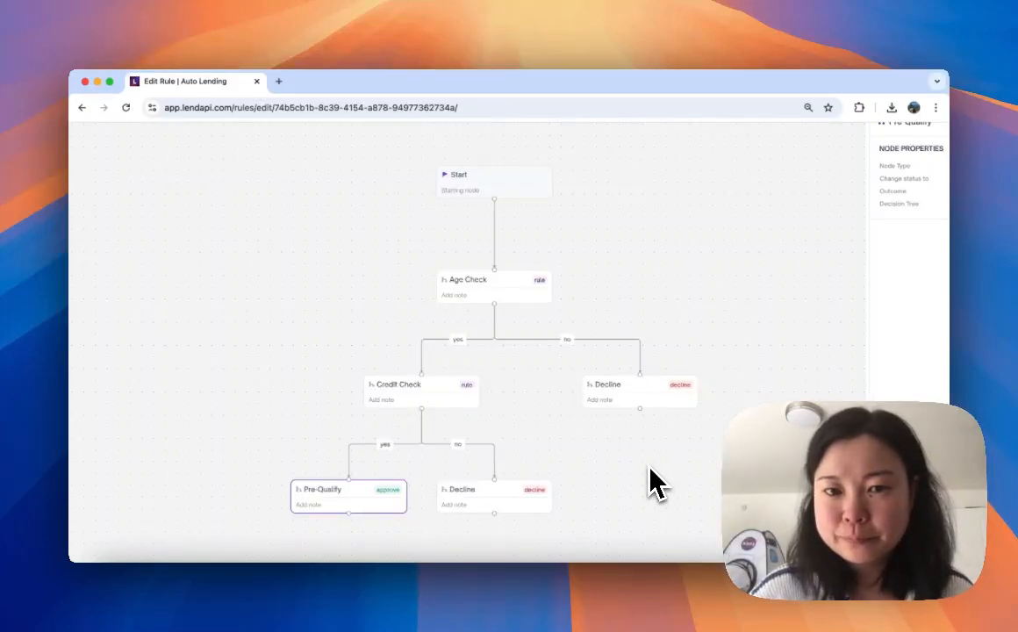
scroll(658, 484, down, 2)
scroll(656, 482, down, 2)
scroll(654, 478, up, 4)
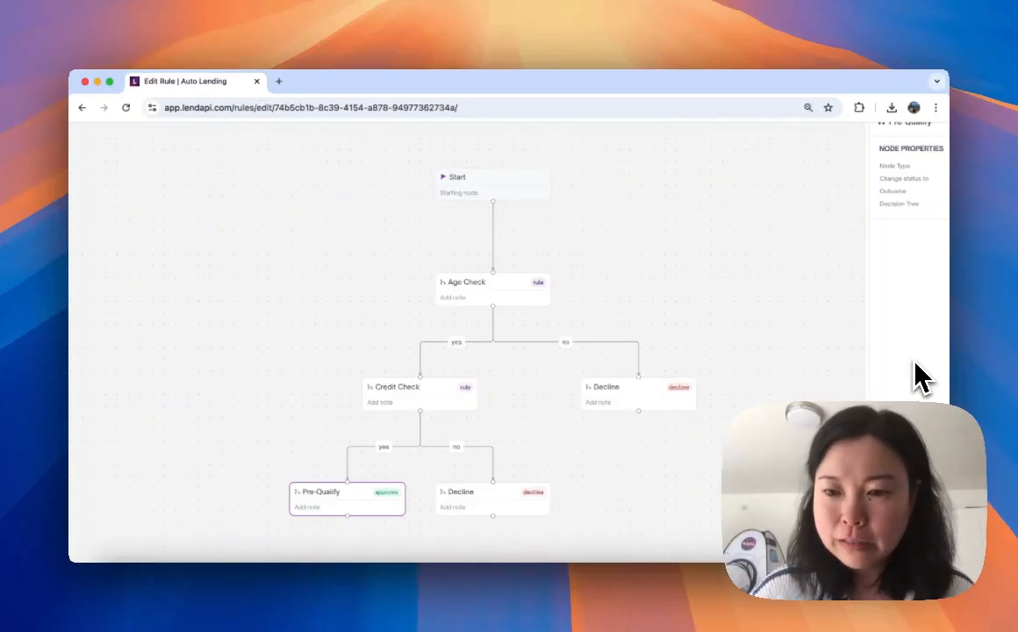
scroll(916, 365, down, 4)
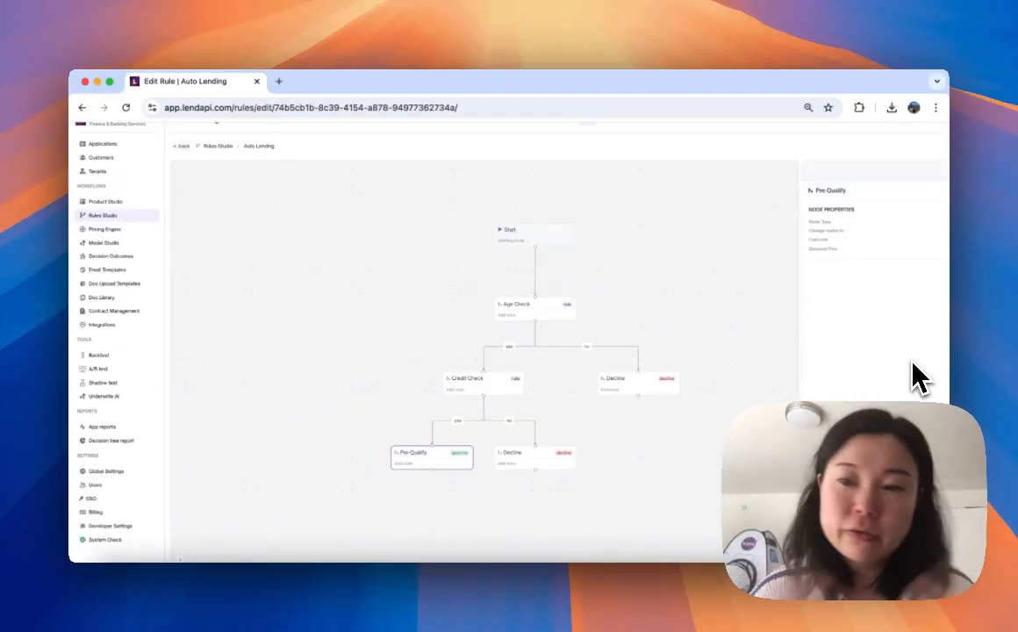